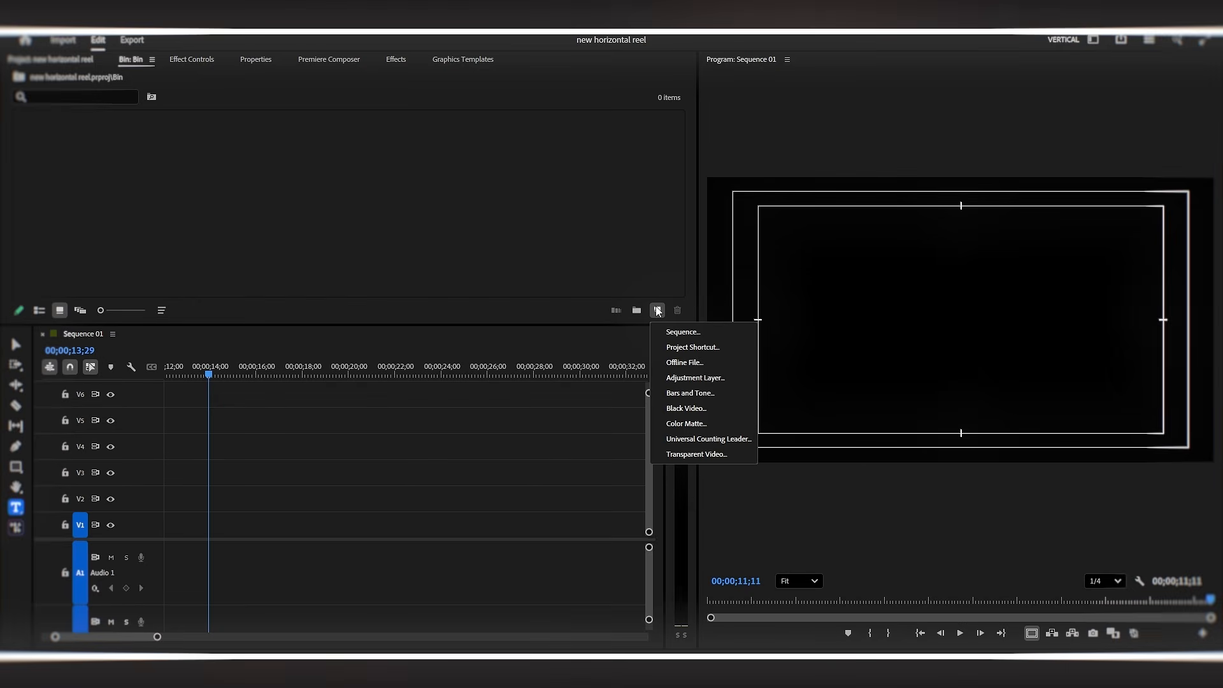
- Create a new sequence from the HD 1080p 29.97 fps preset
click(701, 336)
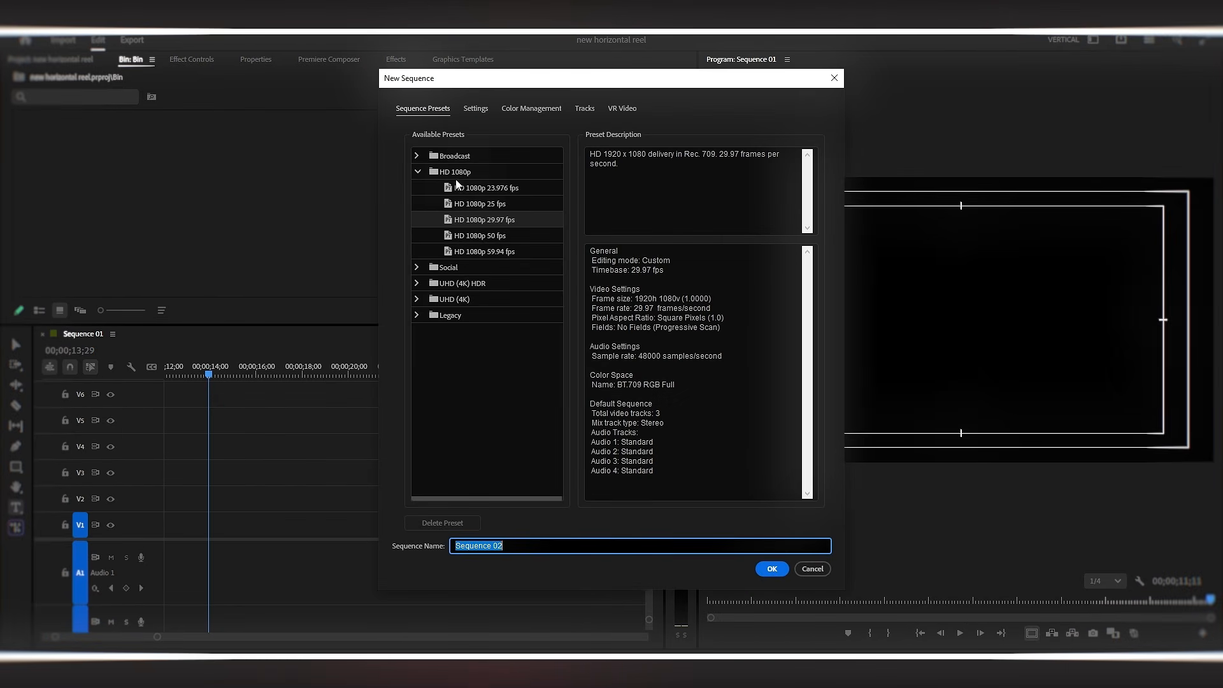
click(517, 222)
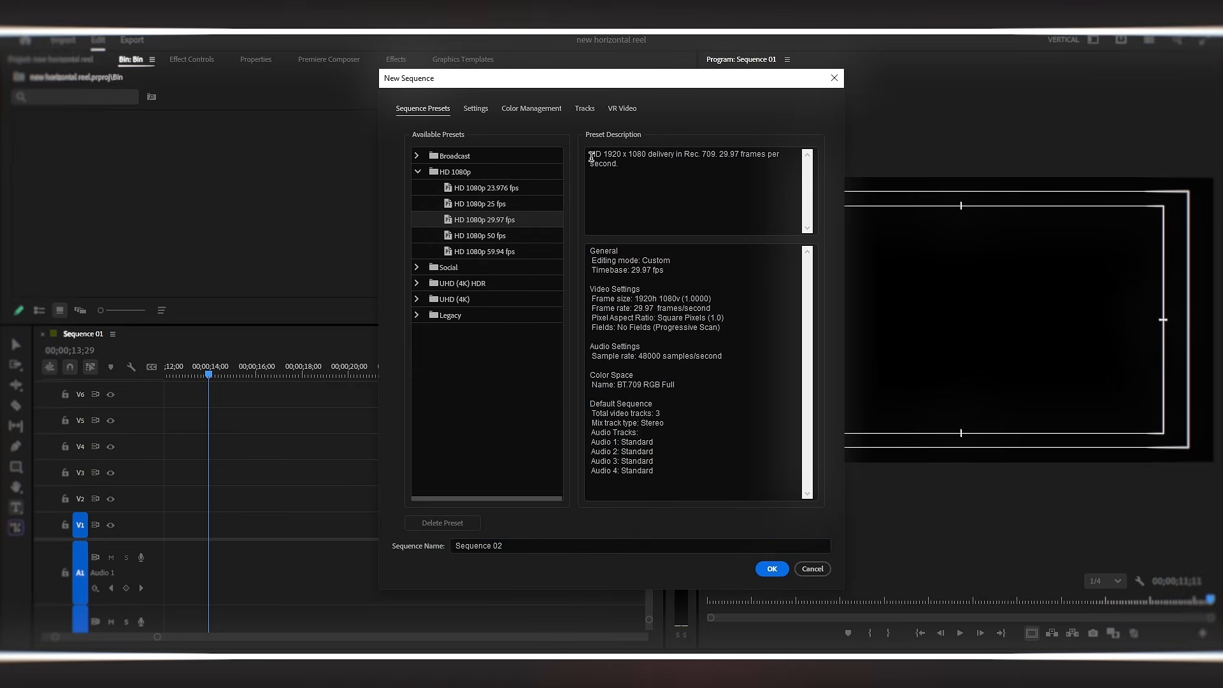
click(773, 568)
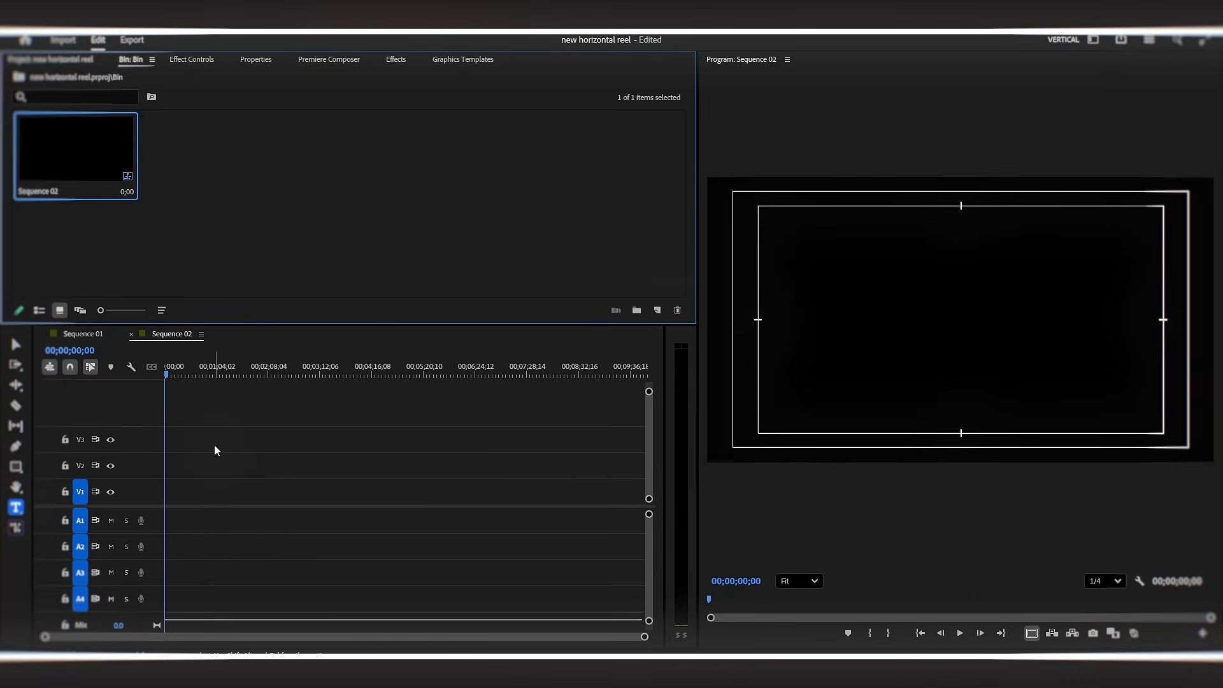
- Create a cream color matte with hex FDF9E8 and place it on track V1 at the start of the sequence
click(657, 310)
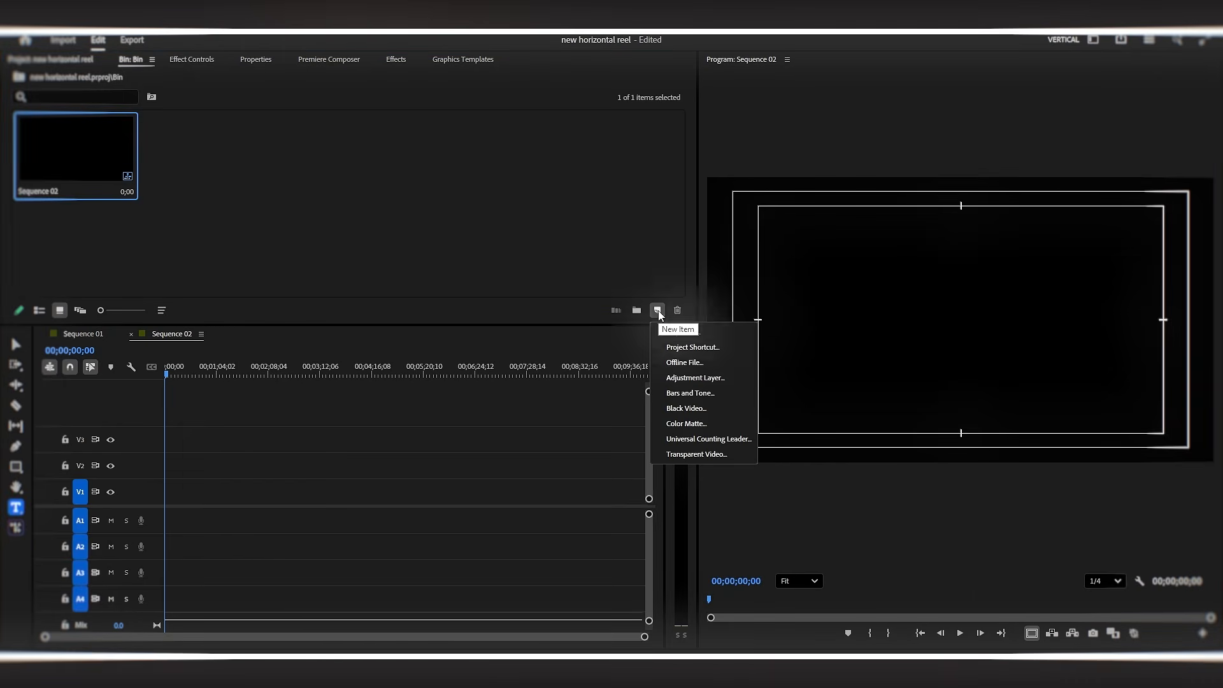
click(688, 420)
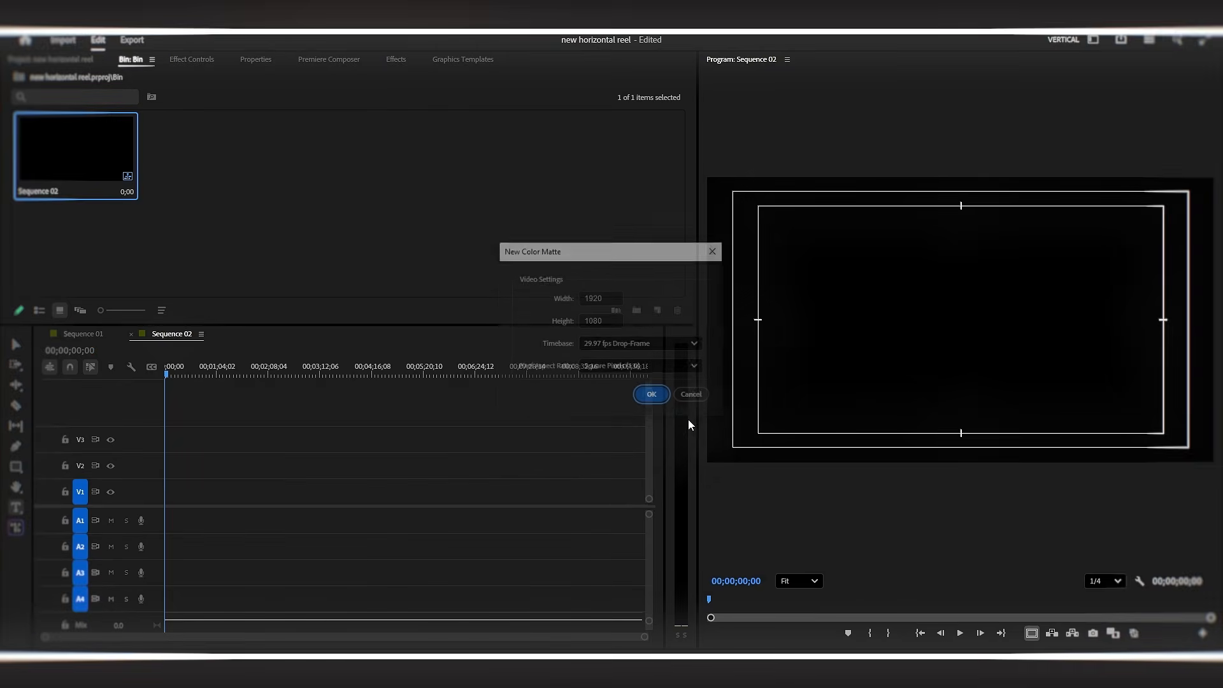
click(654, 397)
drag(573, 404, 560, 192)
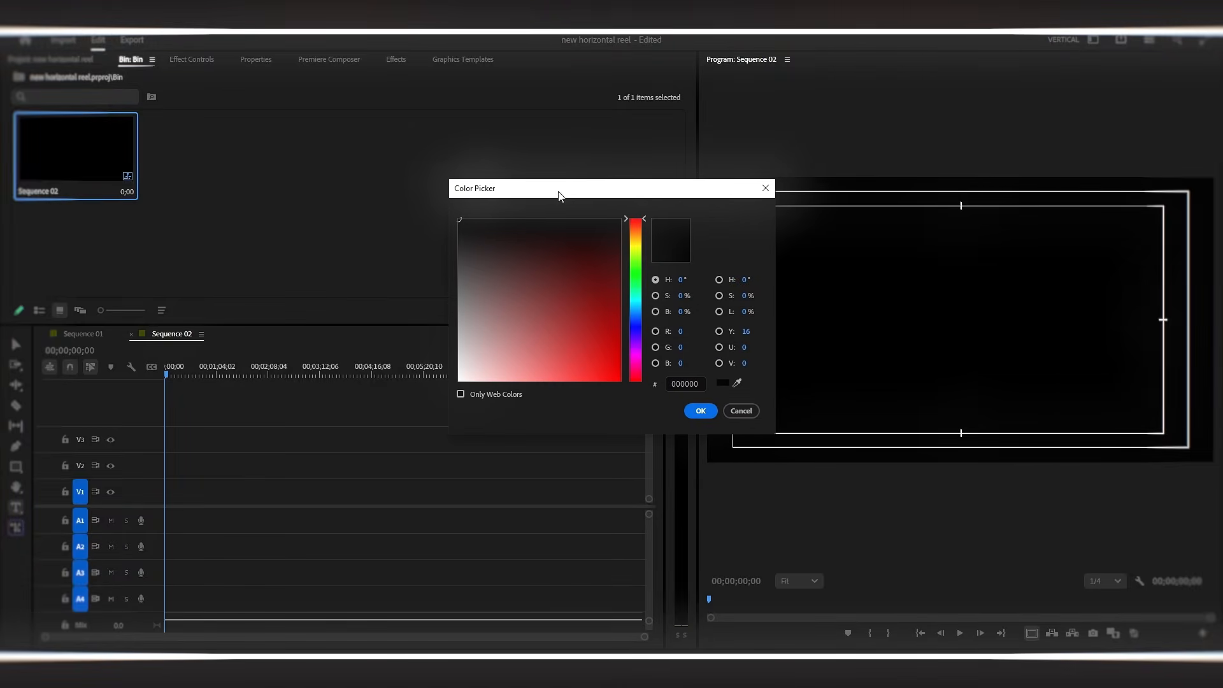
click(475, 374)
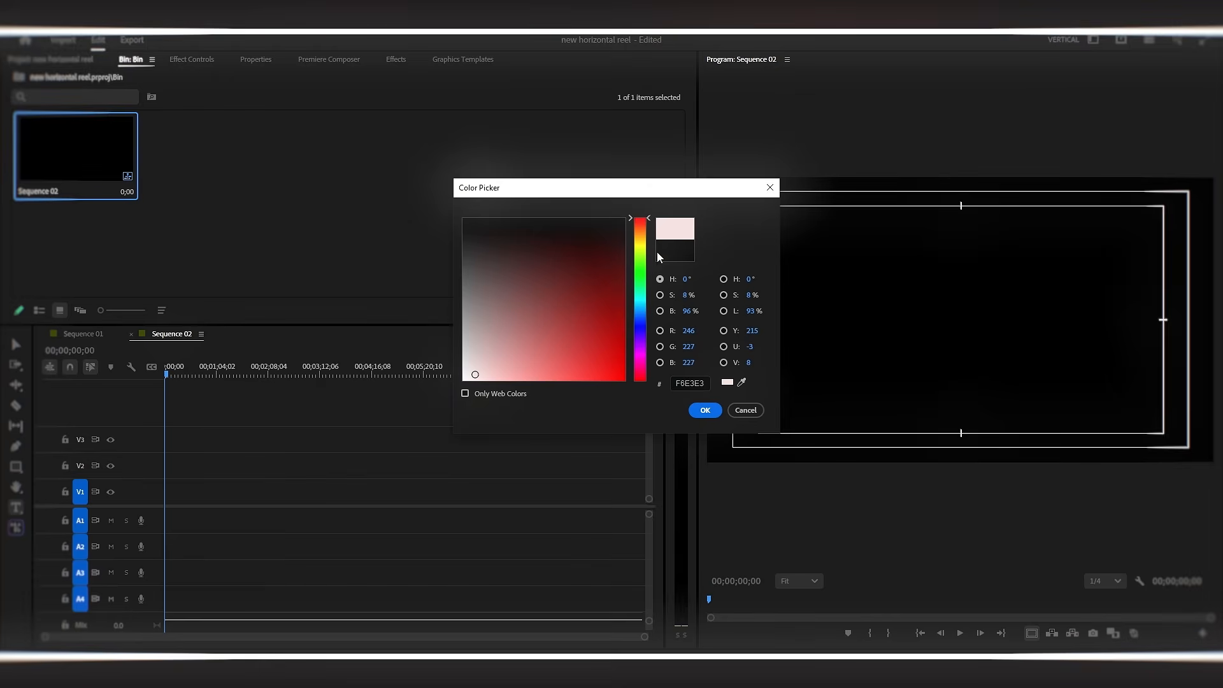
drag(644, 226, 646, 244)
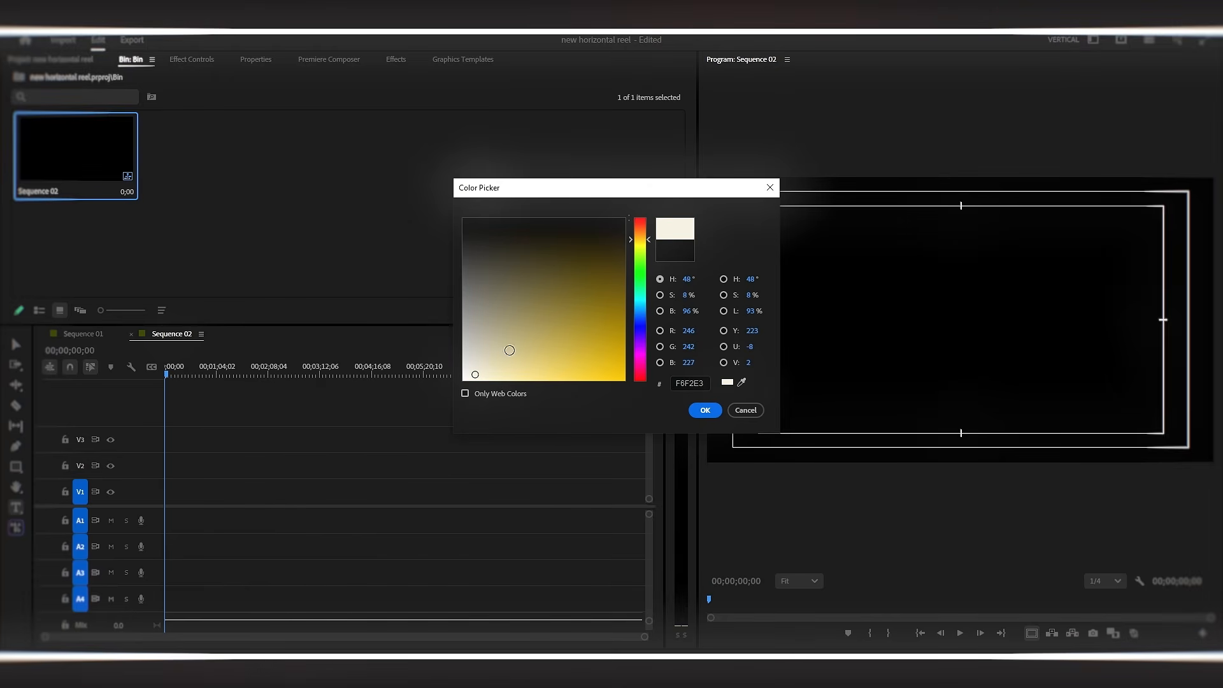
click(476, 379)
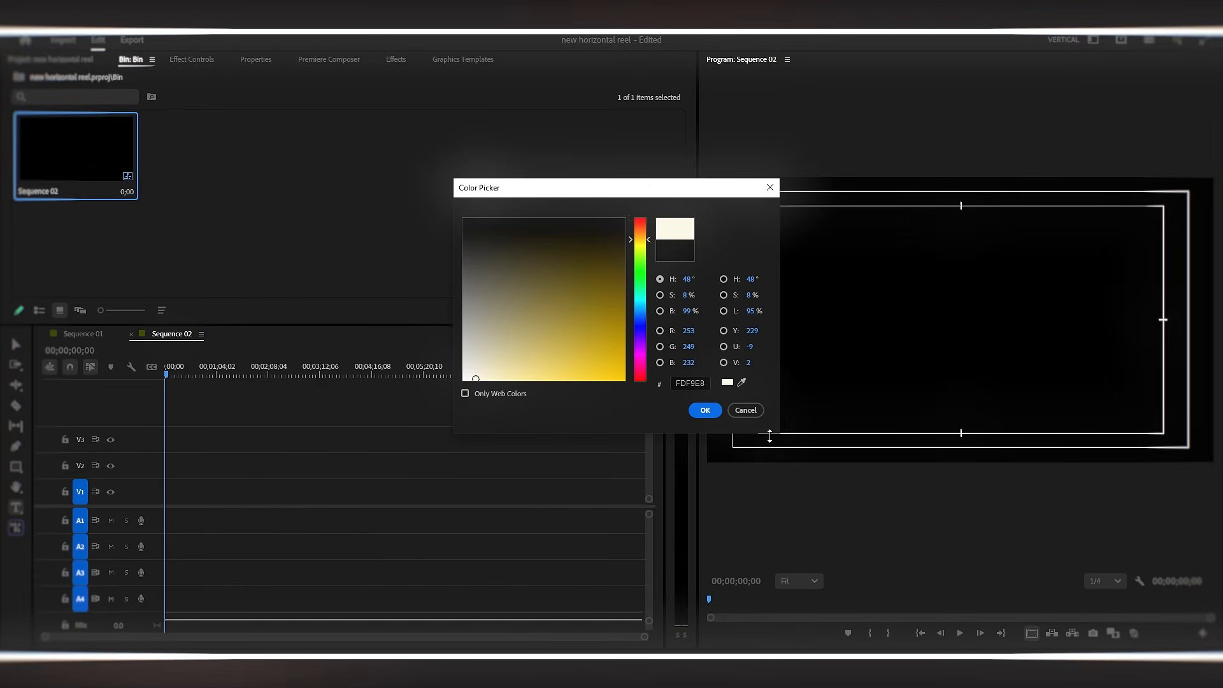
click(704, 409)
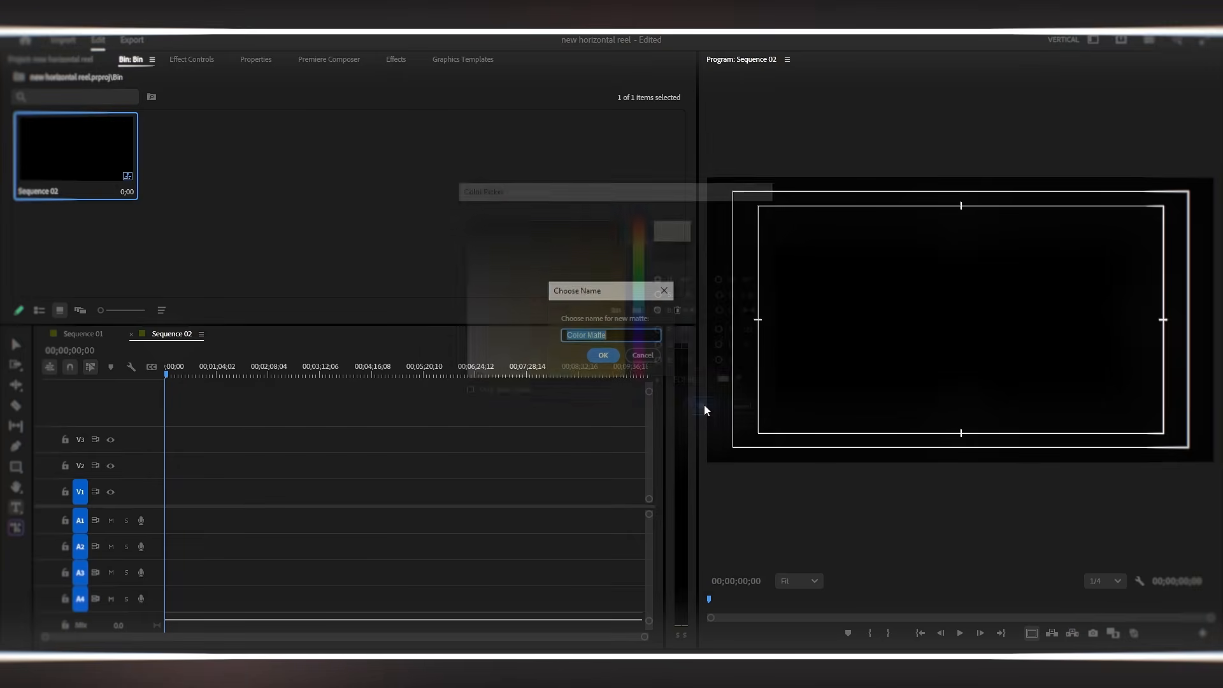
click(605, 356)
drag(178, 178, 166, 501)
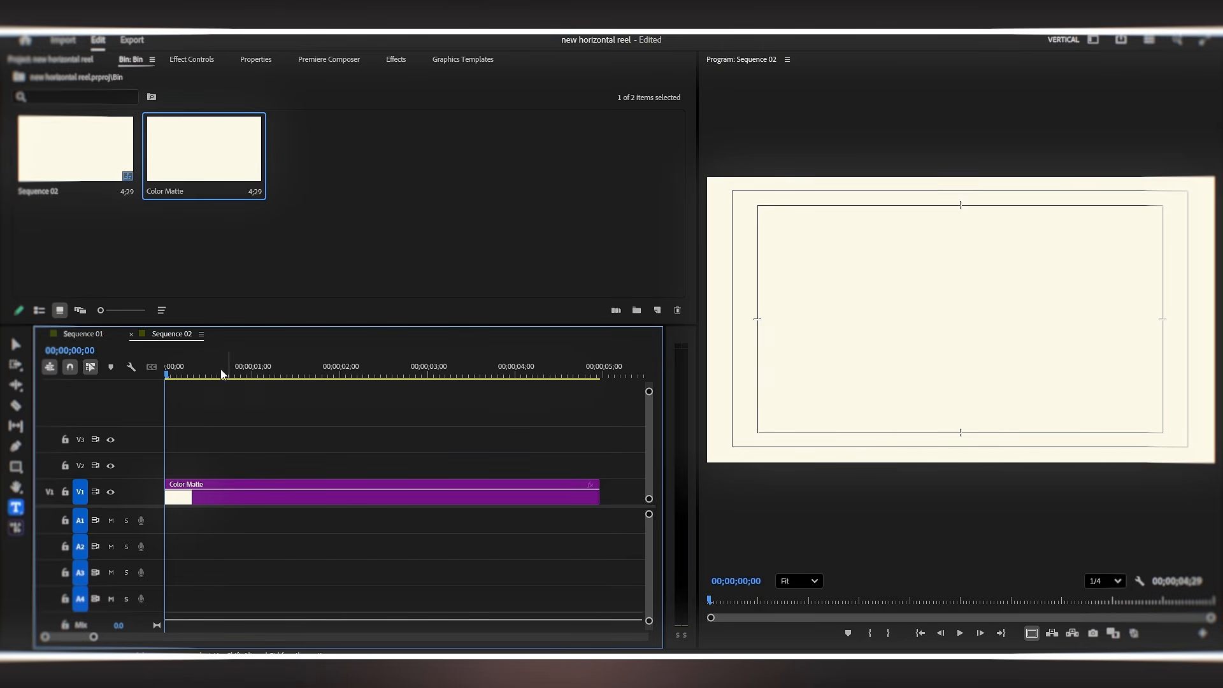
- Add a text layer reading "honestly" near the middle of the frame
click(286, 232)
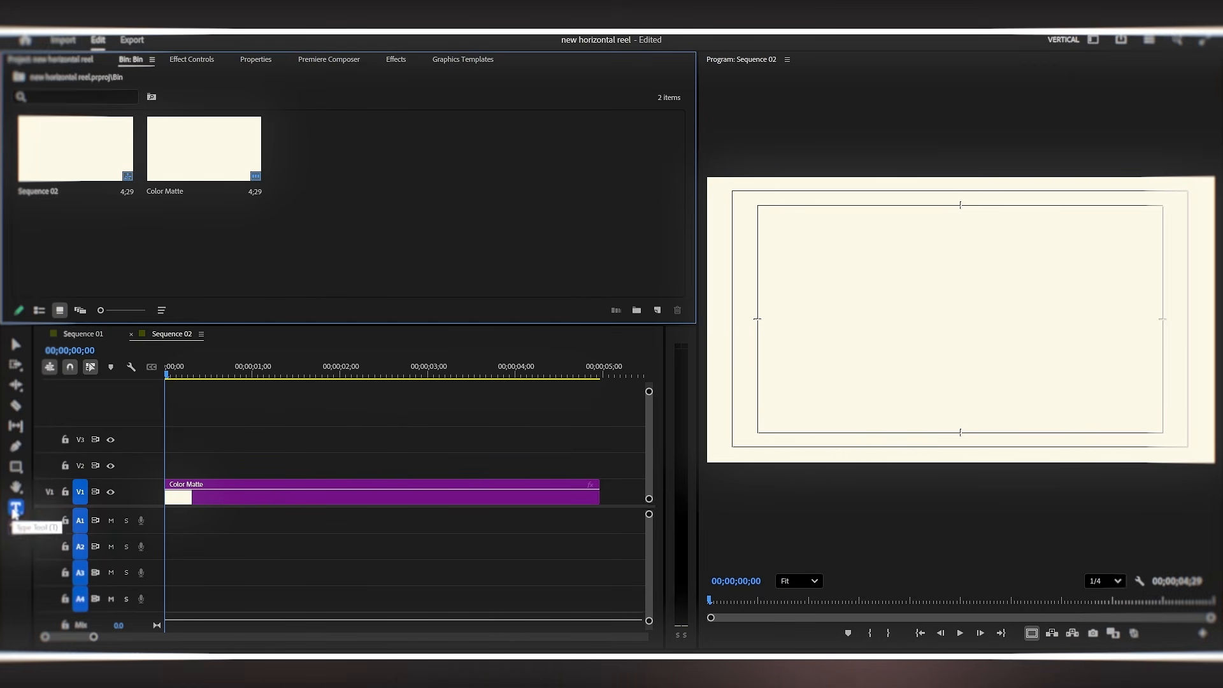
click(934, 322)
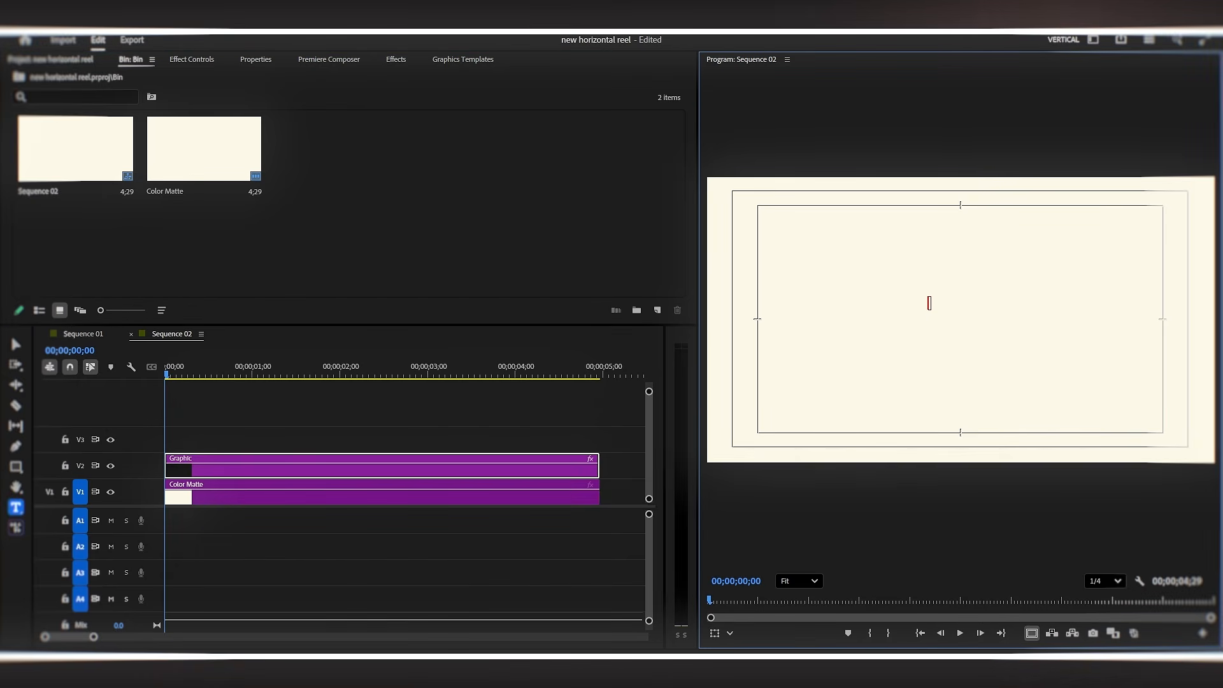
text(honestly)
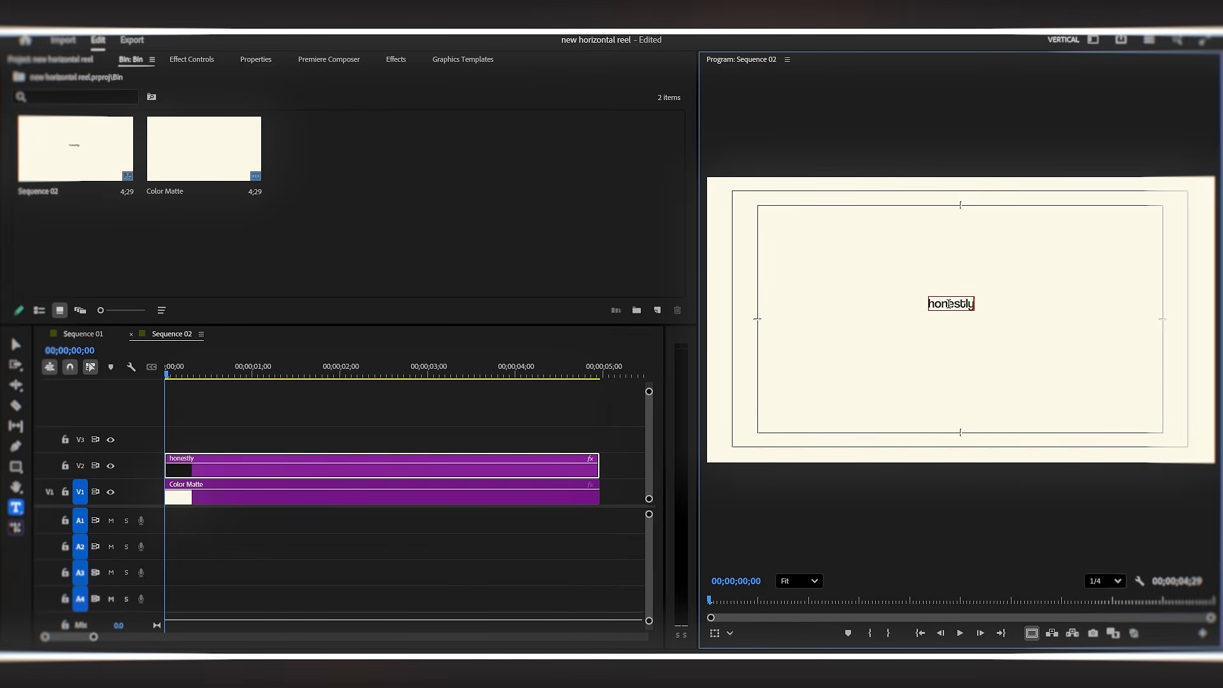
- Set the font size of the "honestly" text to 200
double_click(949, 304)
click(256, 59)
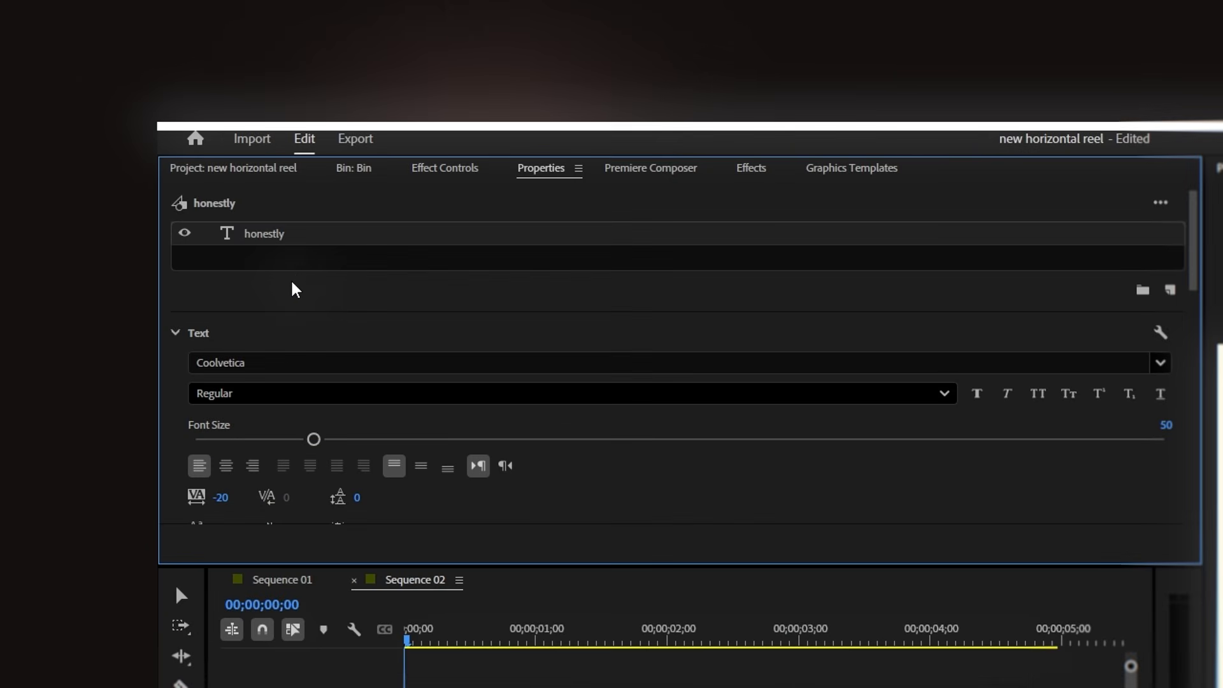
scroll(293, 284, down, 1)
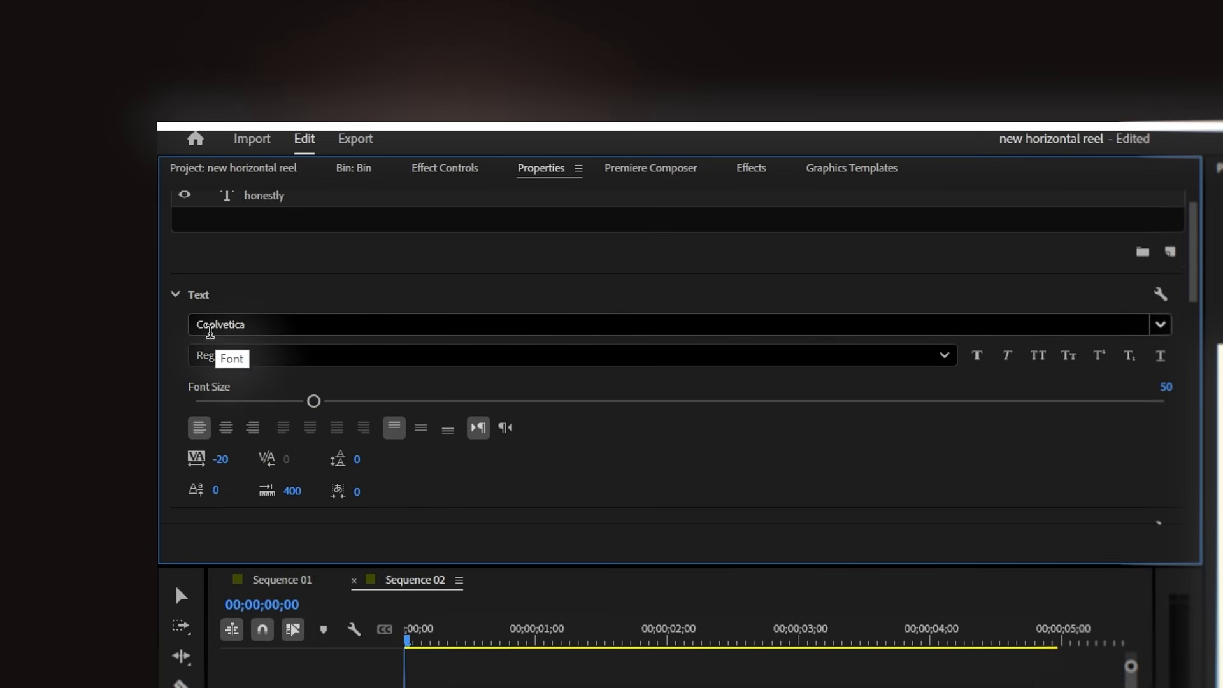
drag(320, 408, 681, 411)
click(1156, 385)
text(200)
key(Return)
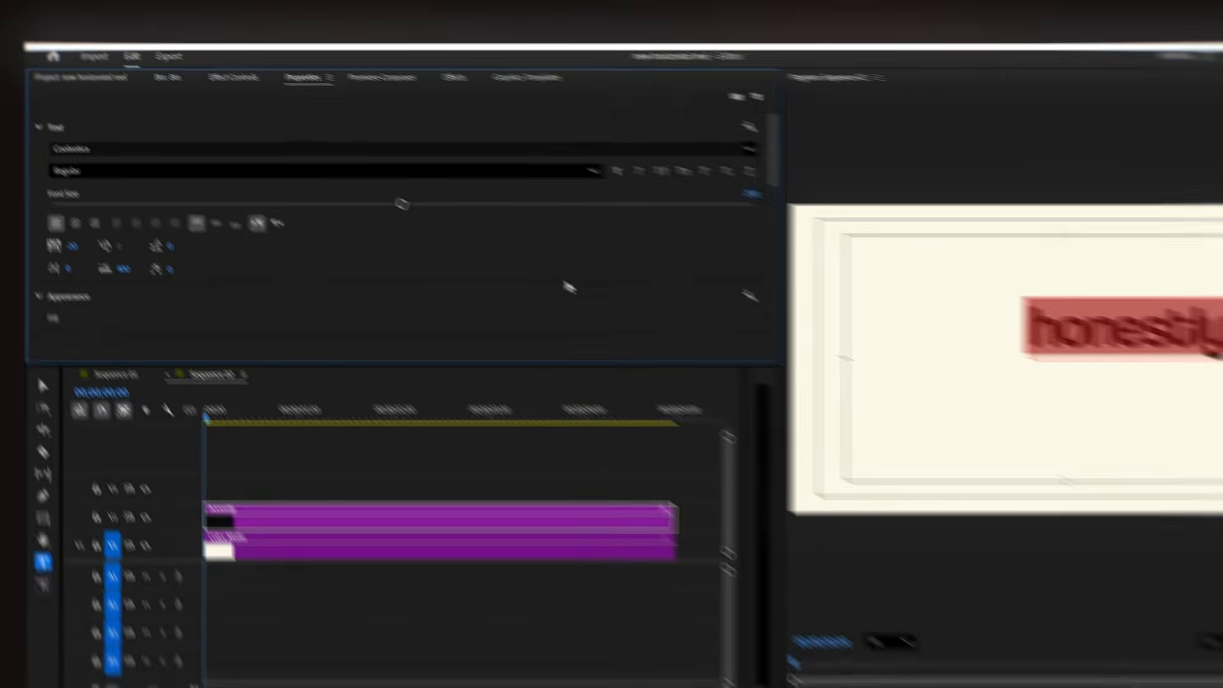
- Center the "honestly" text horizontally and vertically in the frame
scroll(833, 422, down, 3)
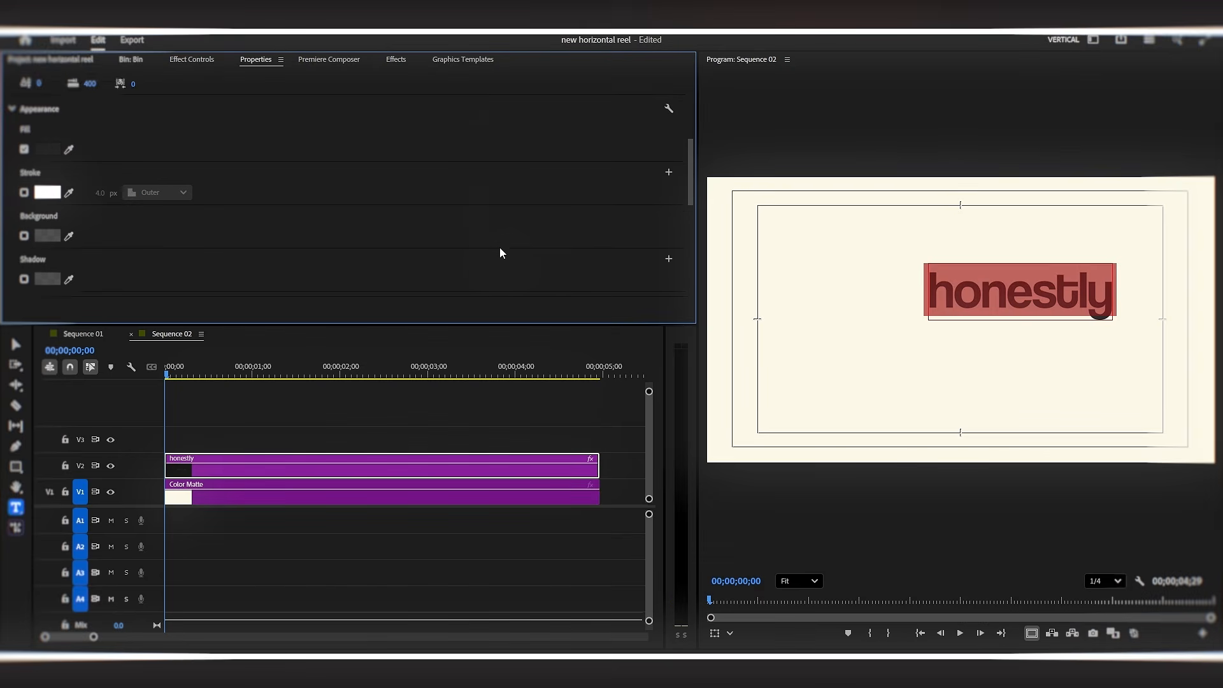
scroll(500, 253, down, 3)
click(311, 259)
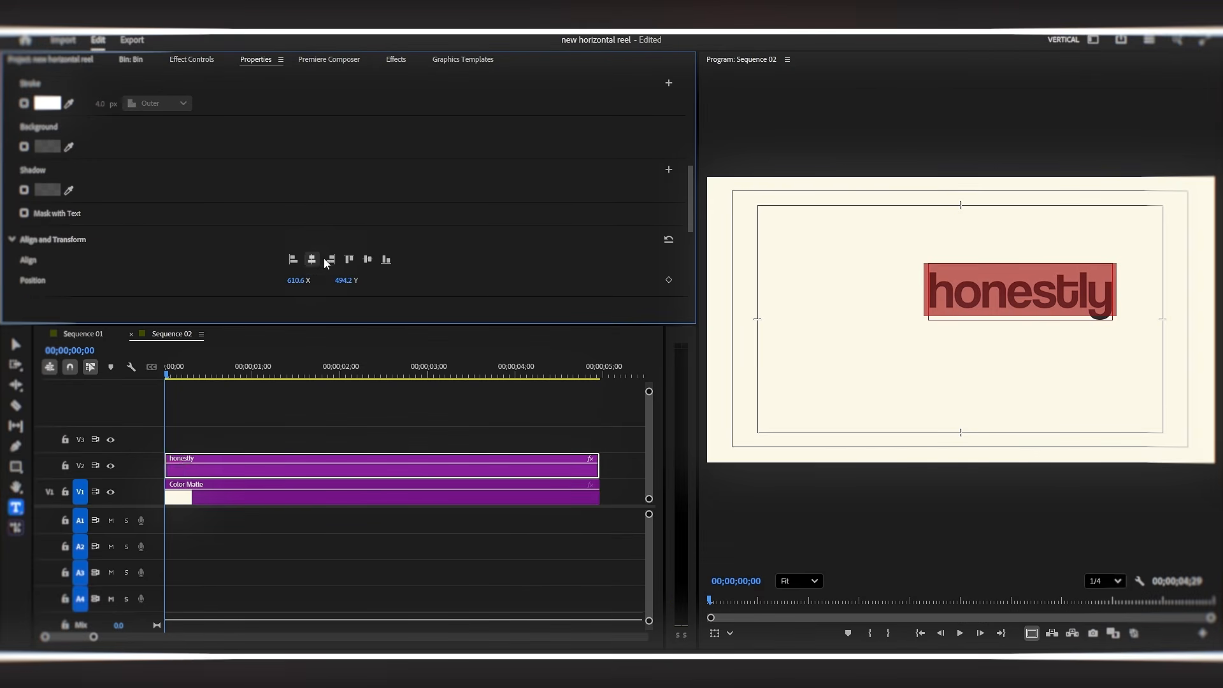
click(367, 260)
- Change the fill of the "honestly" text to red, hex BA2727
scroll(345, 226, up, 3)
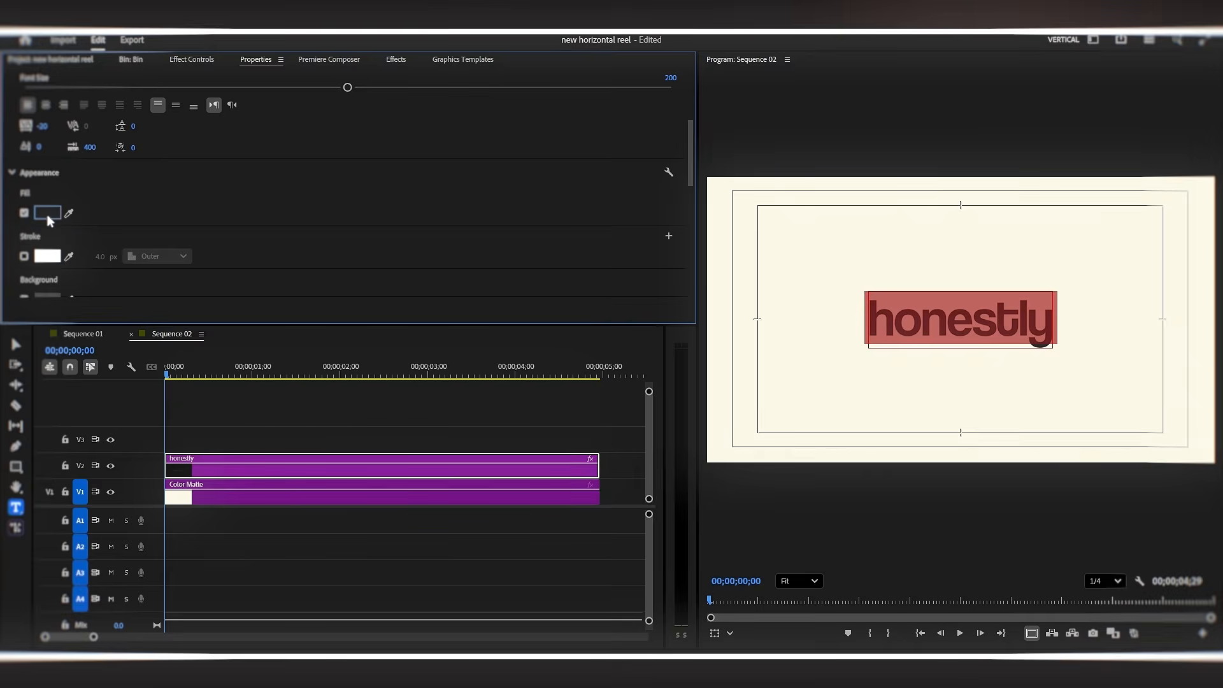
click(49, 221)
drag(513, 276, 517, 284)
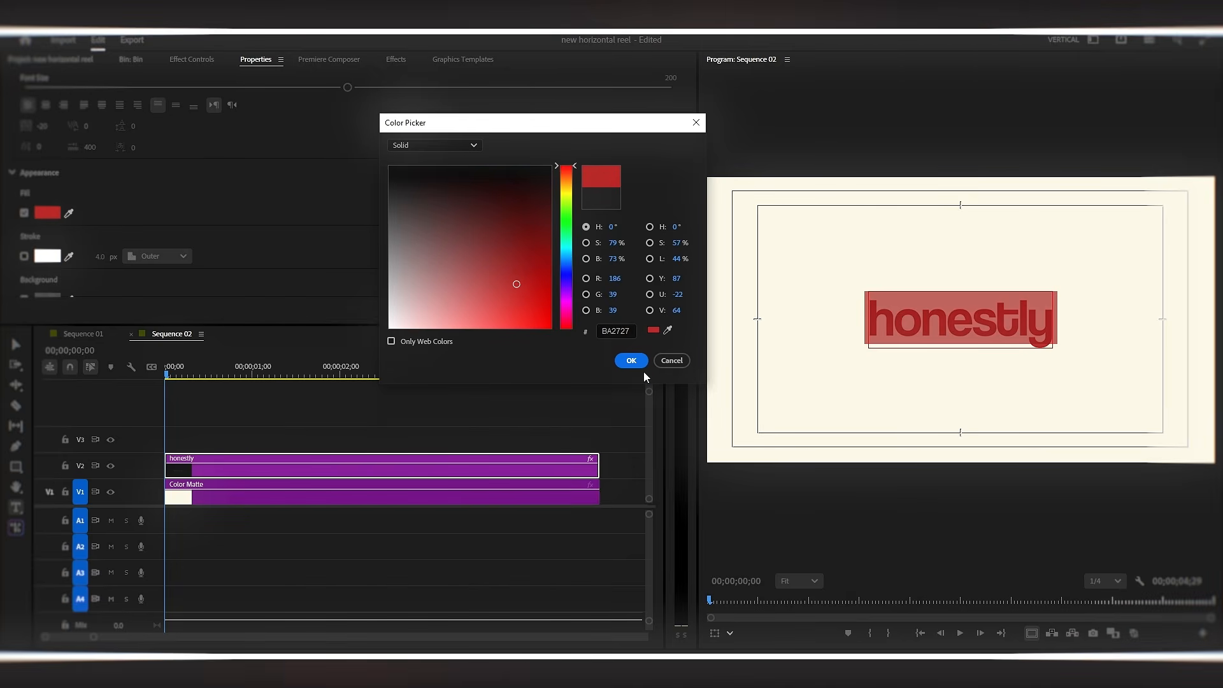
click(632, 360)
- Capitalize the first letter of the title so it reads "Honestly"
click(937, 331)
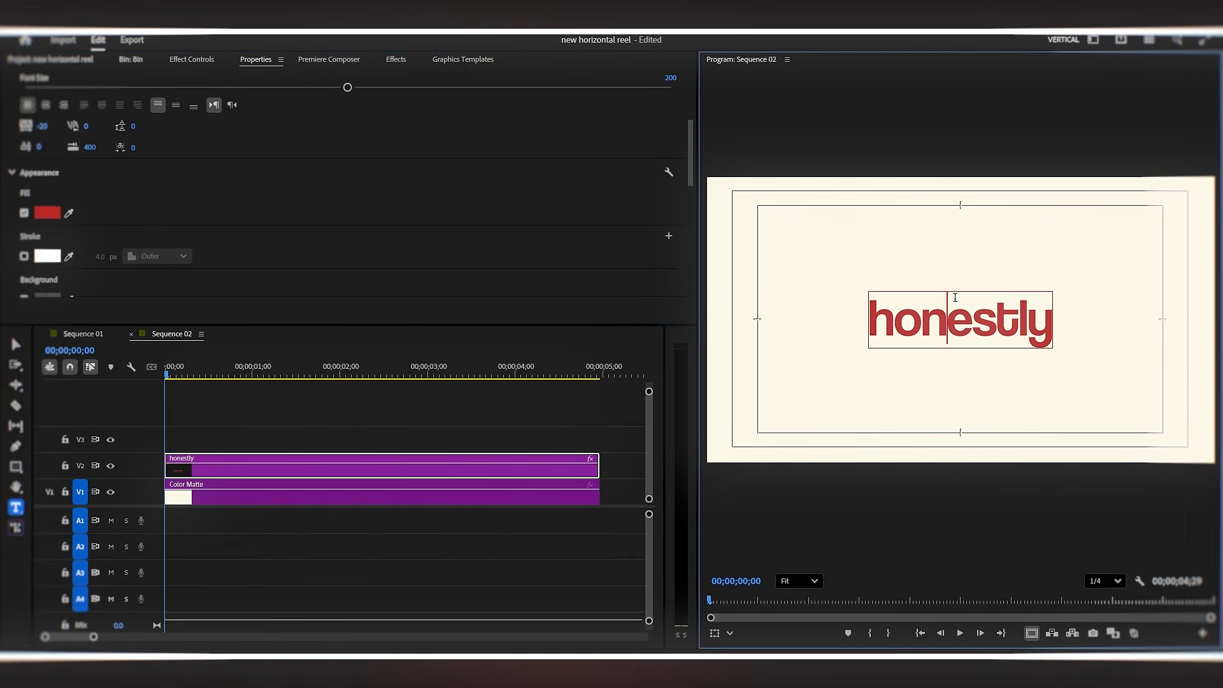
click(894, 322)
key(BackSpace)
text(H)
- Duplicate the "Honestly" clip onto track V3 and move the copy down to a Y position of about 696
click(223, 445)
drag(196, 464, 195, 438)
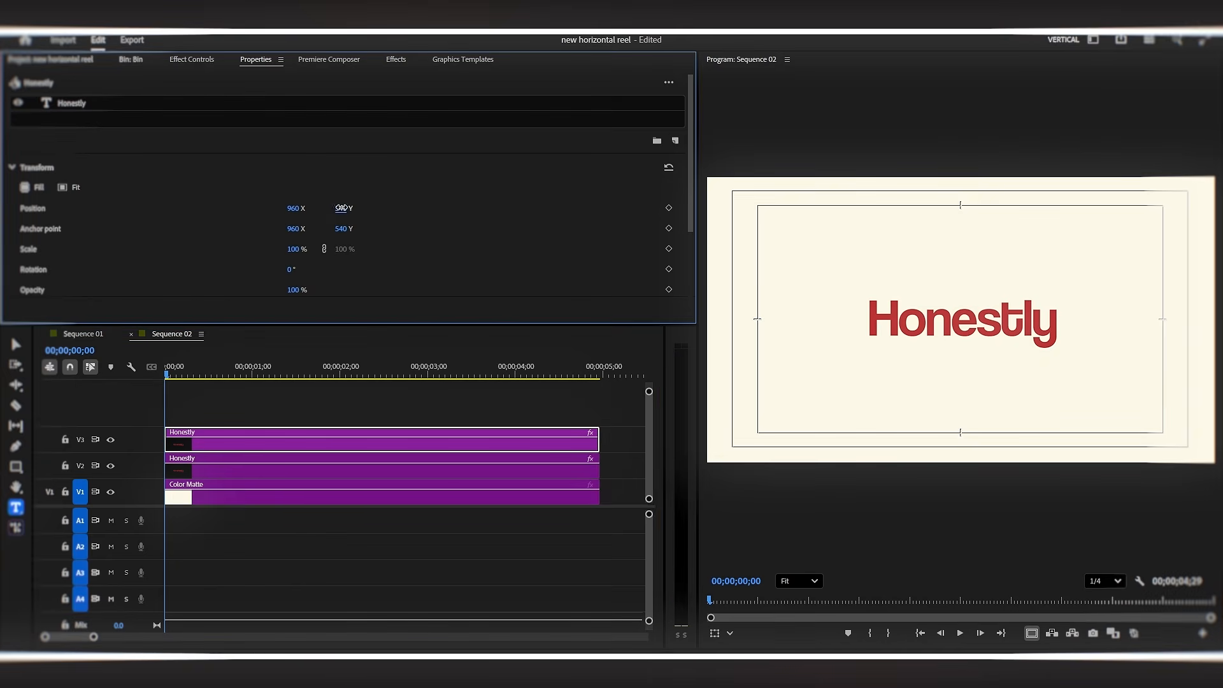
drag(341, 208, 437, 206)
- Replace the duplicated title's text with "super easy to make", without a leading space
double_click(951, 375)
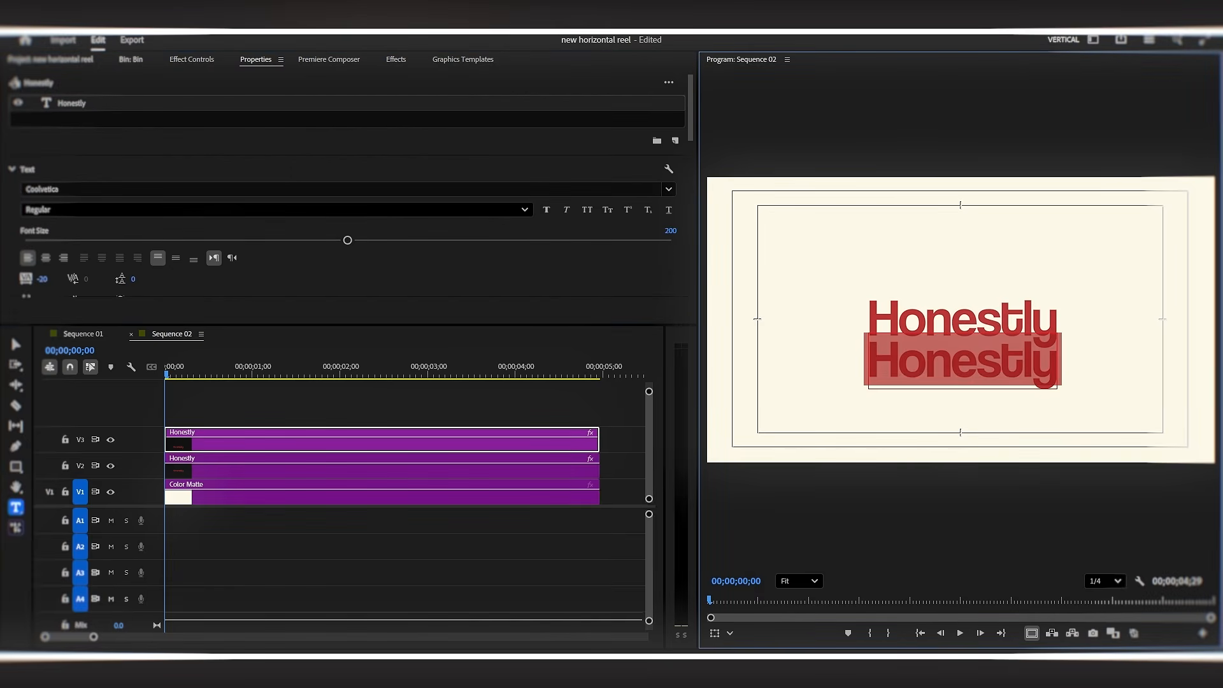
text(super easy to make)
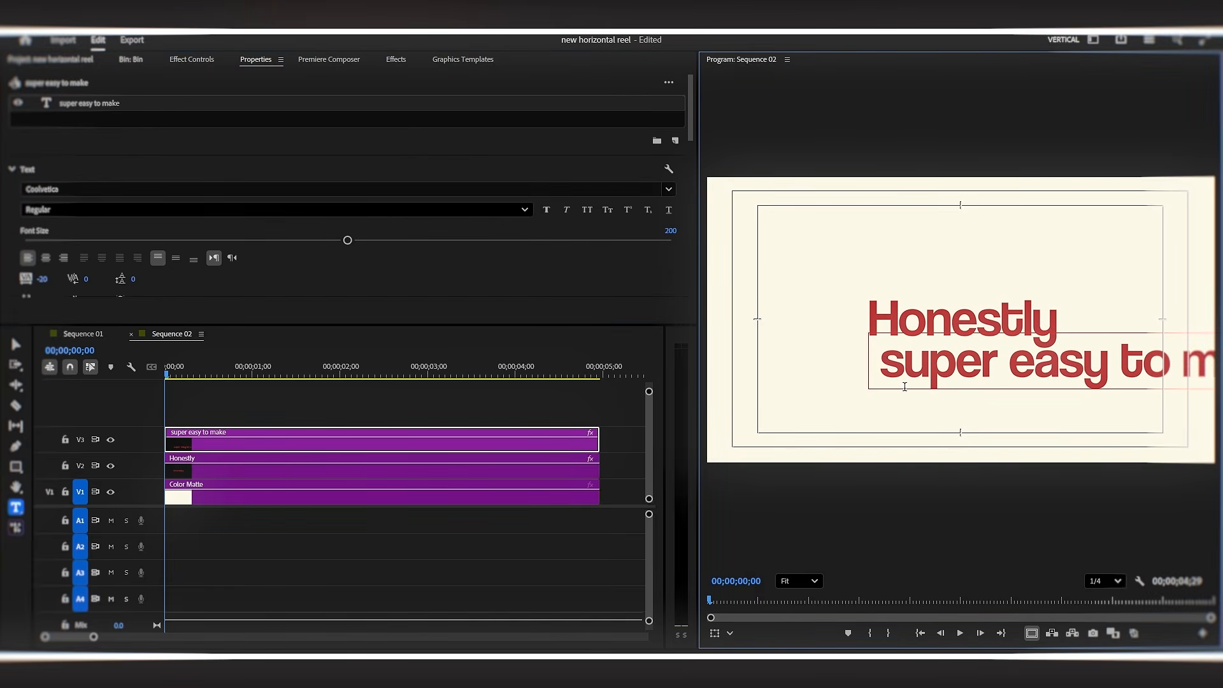
click(886, 375)
key(BackSpace)
- Set the font size of the "super easy to make" text to 75
triple_click(924, 369)
click(670, 230)
text(75)
key(Return)
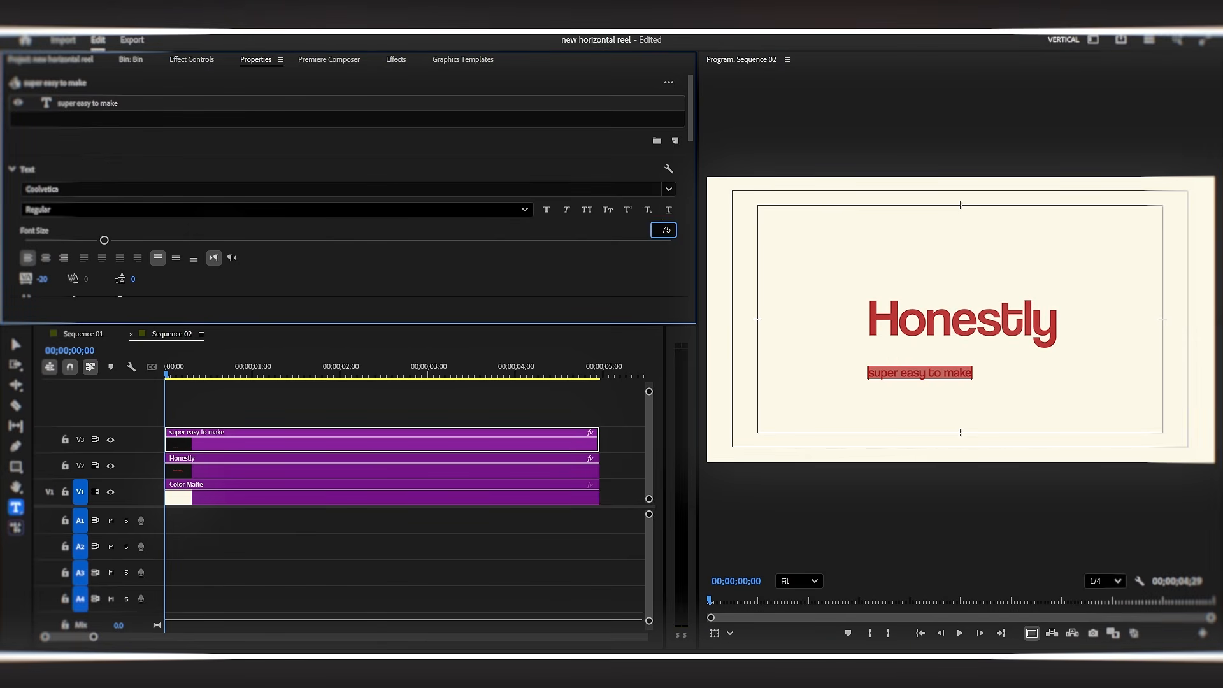
- Change the fill of the "super easy to make" text to dark gray, hex 434343
scroll(303, 257, down, 3)
click(48, 251)
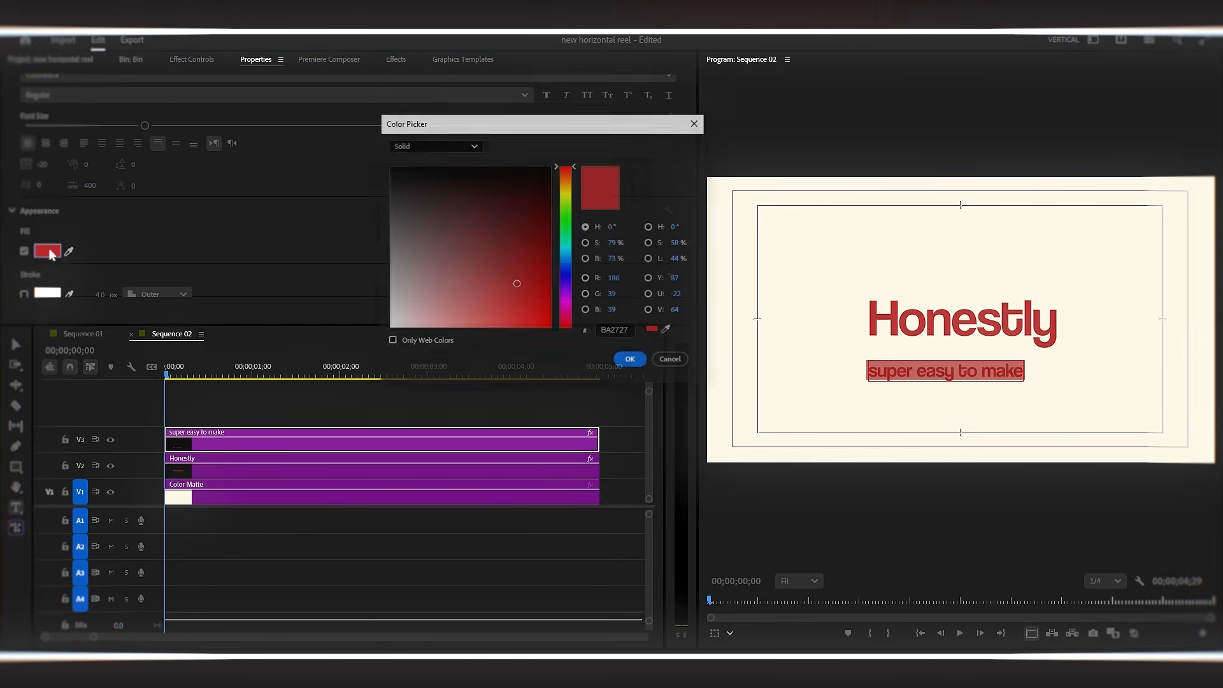
drag(440, 194, 385, 208)
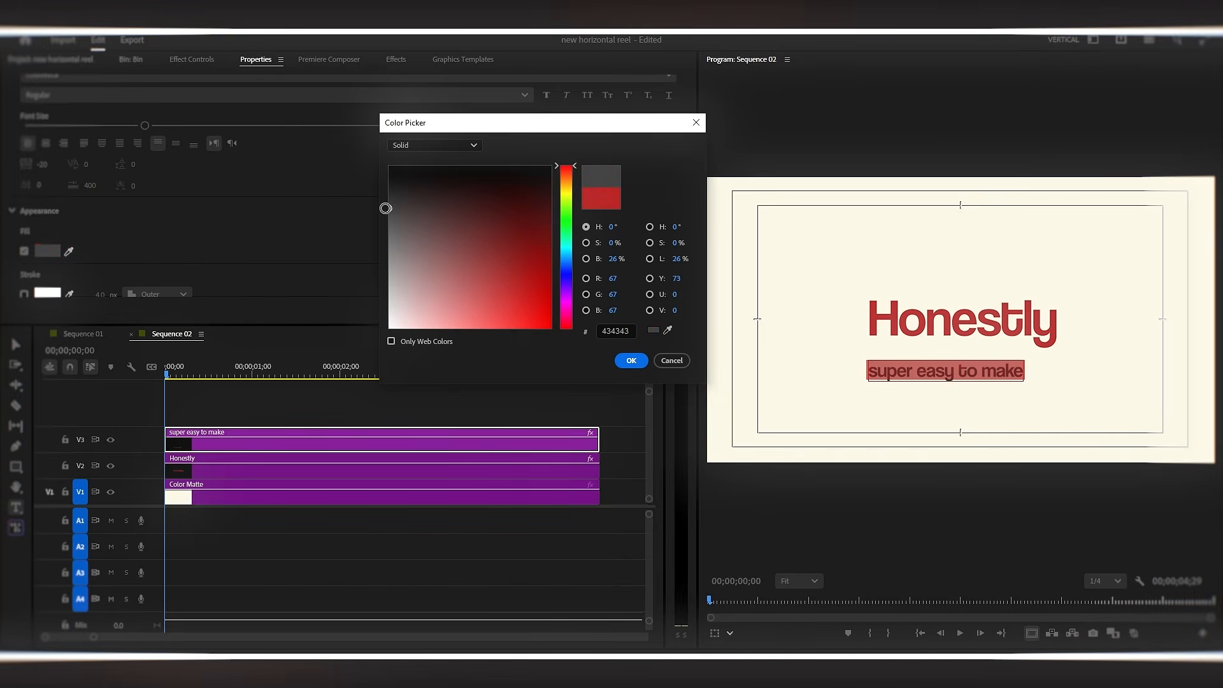
click(642, 361)
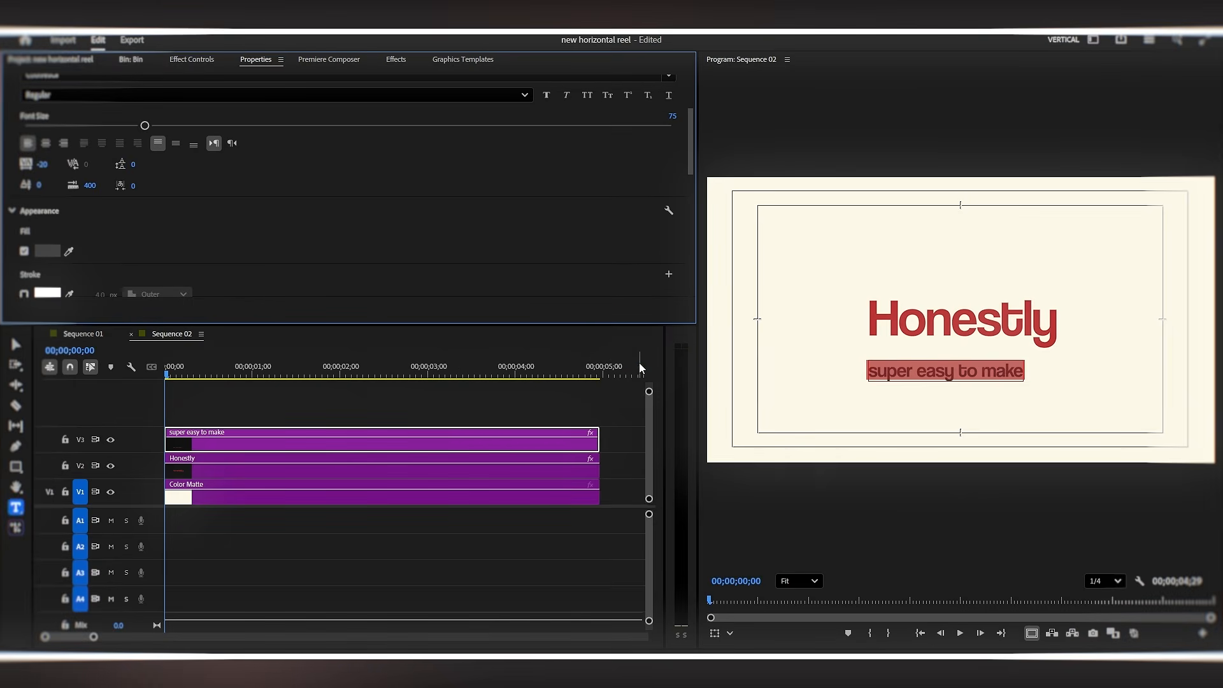
- Move the "super easy to make" text up with Vector Motion, directly beneath "Honestly", to a position of about 962.4, 599.6
scroll(390, 257, up, 3)
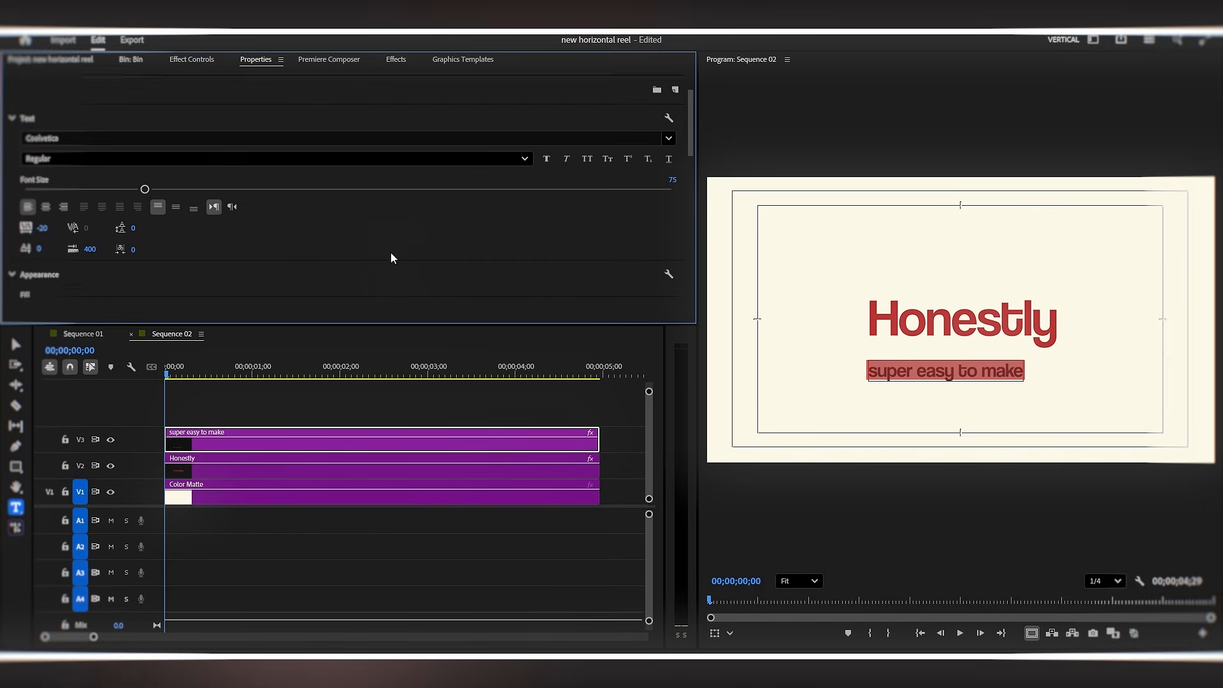
scroll(403, 262, down, 5)
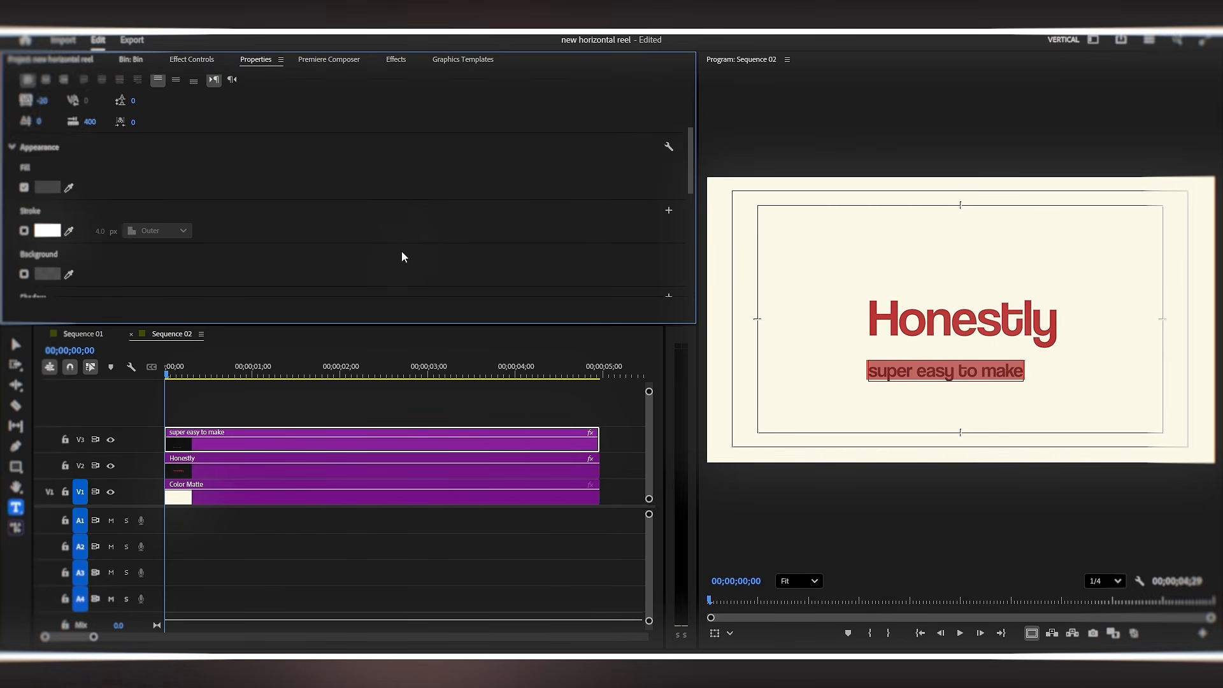
scroll(390, 248, up, 5)
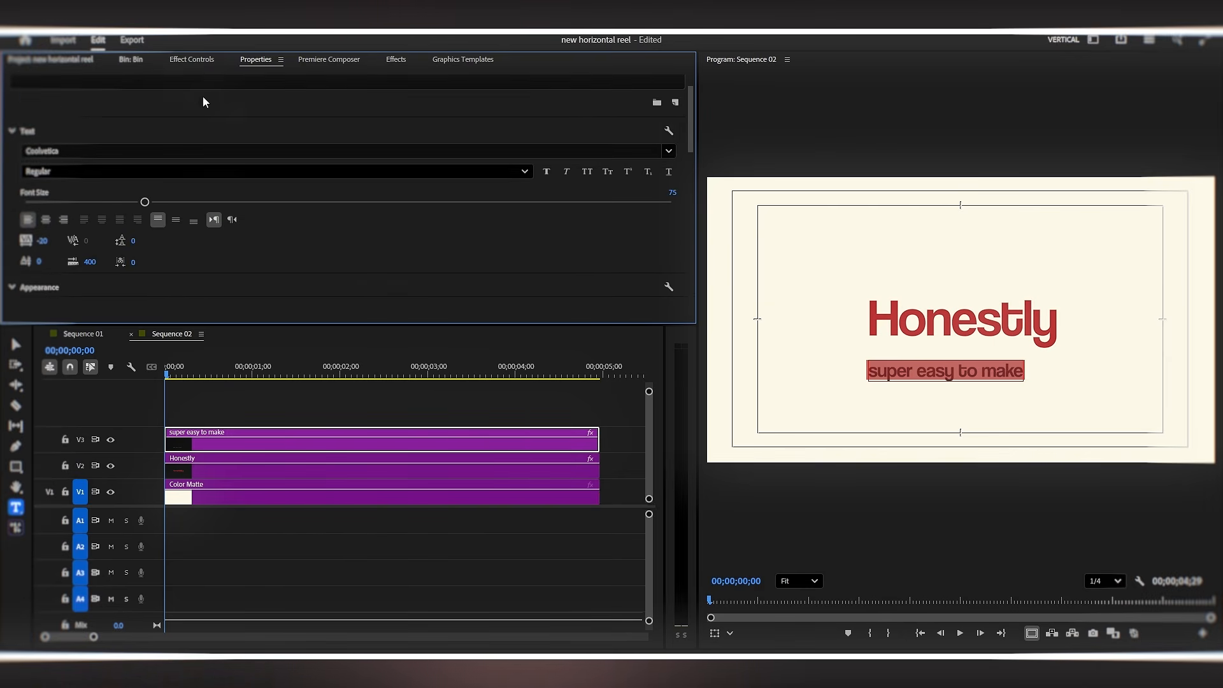
click(193, 60)
click(86, 114)
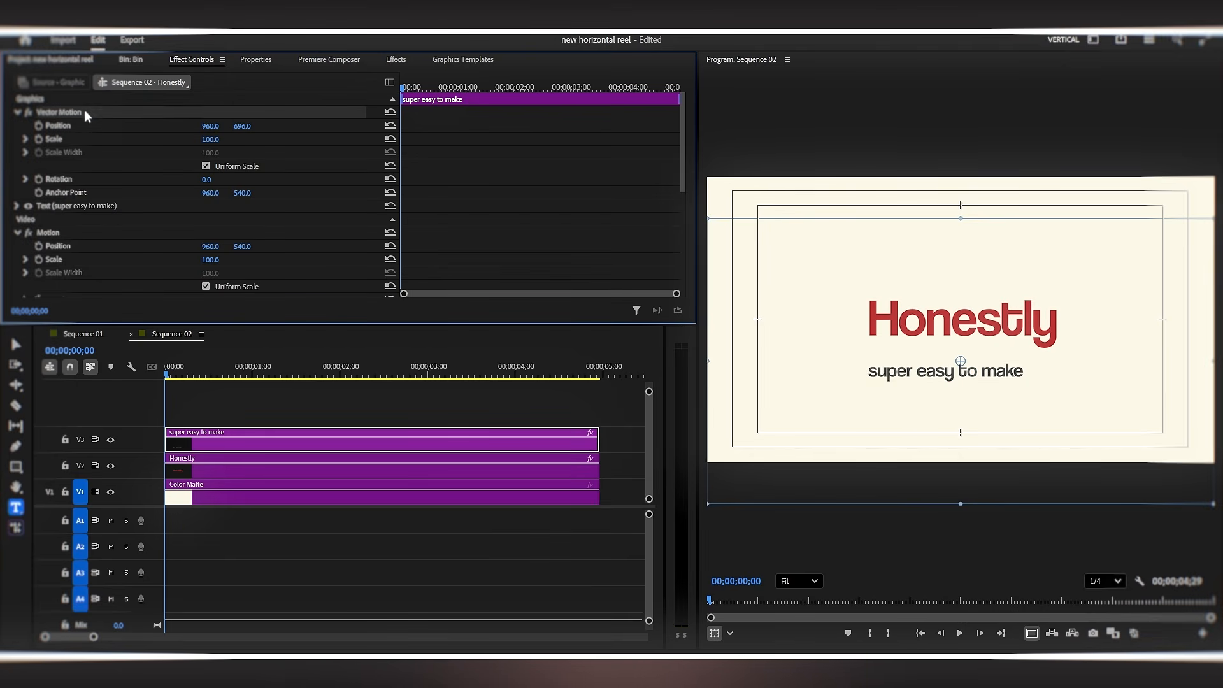
drag(1010, 390, 1015, 369)
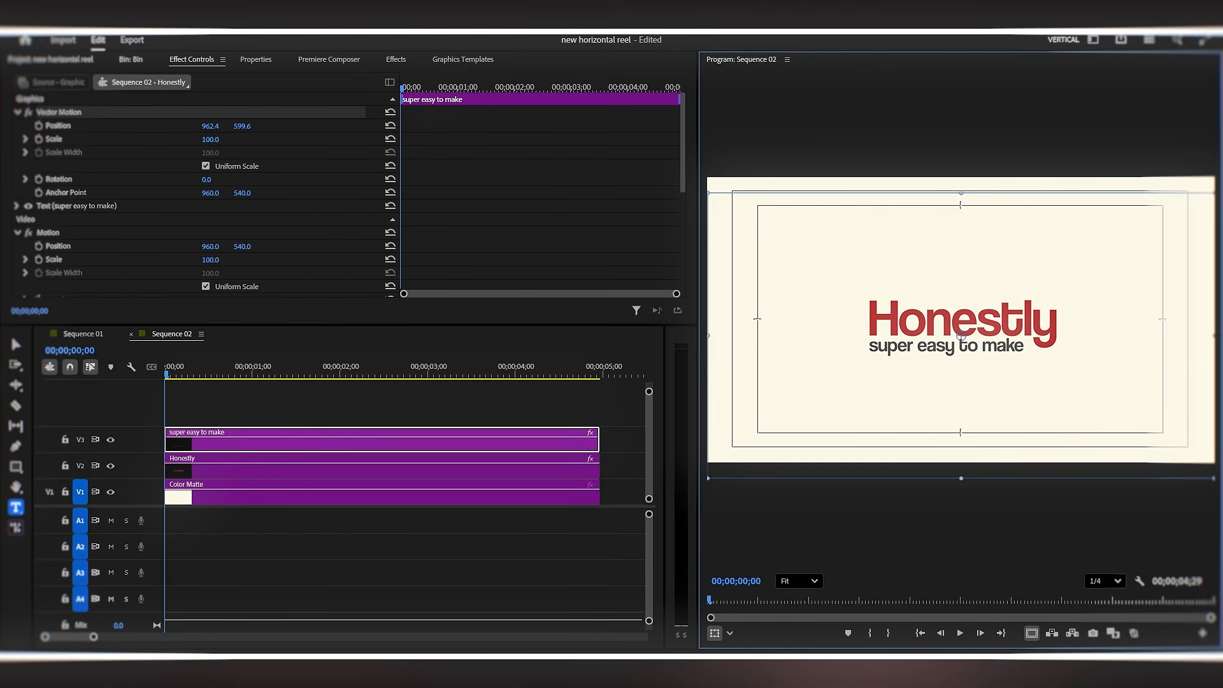
click(369, 571)
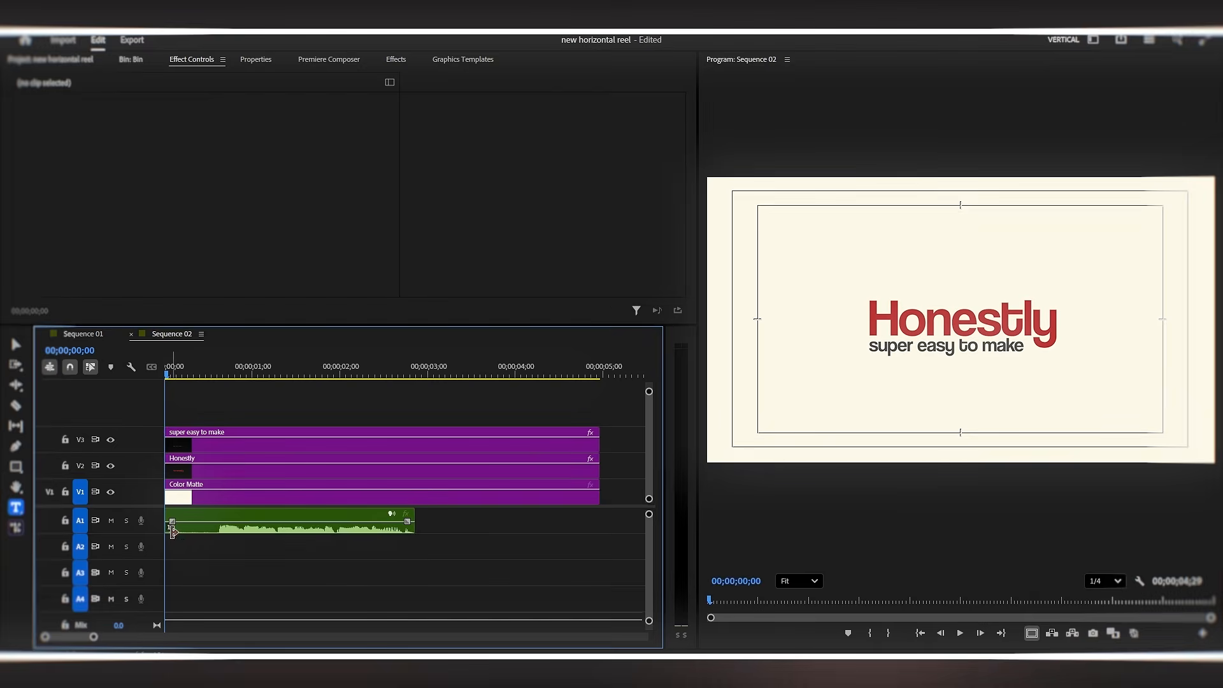
- Trim the silence off the start of the voice-over clip so speech begins at the sequence start, and play it back
drag(171, 532, 199, 532)
key(space)
key(space)
key(Home)
scroll(181, 434, up, 4)
scroll(187, 444, up, 1)
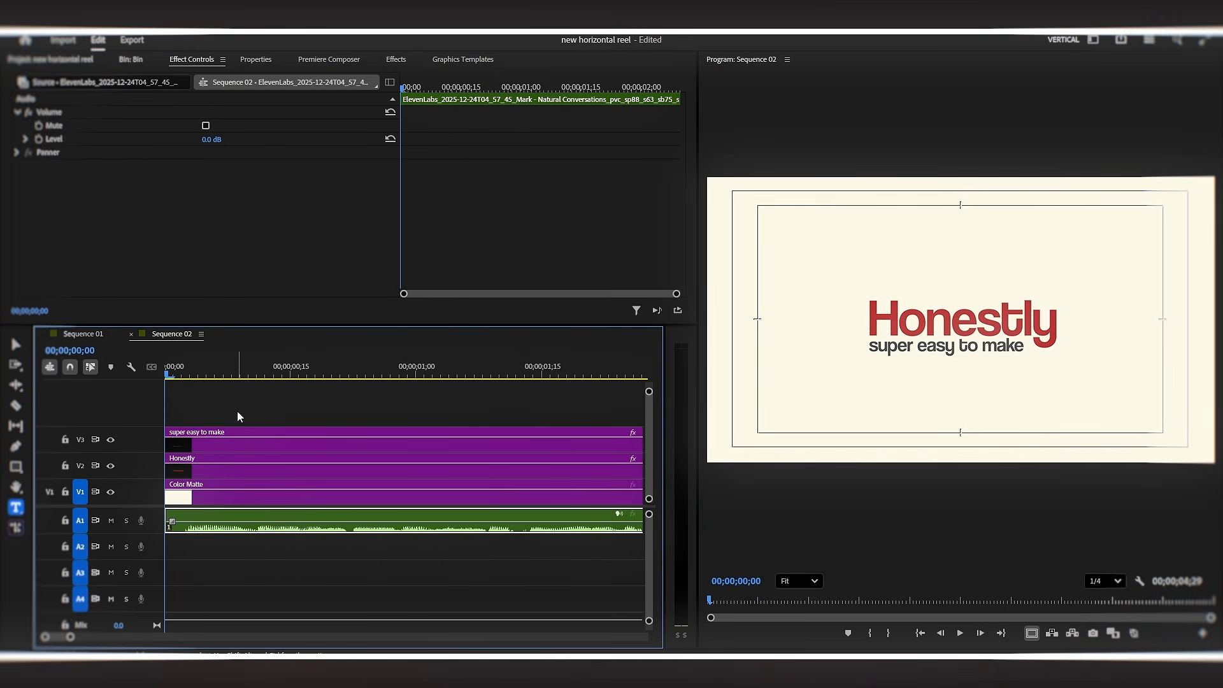
- Duplicate the "super easy to make" clip onto track V4, place the copy above "Honestly" in the frame, and change its text to "And"
drag(235, 446, 240, 423)
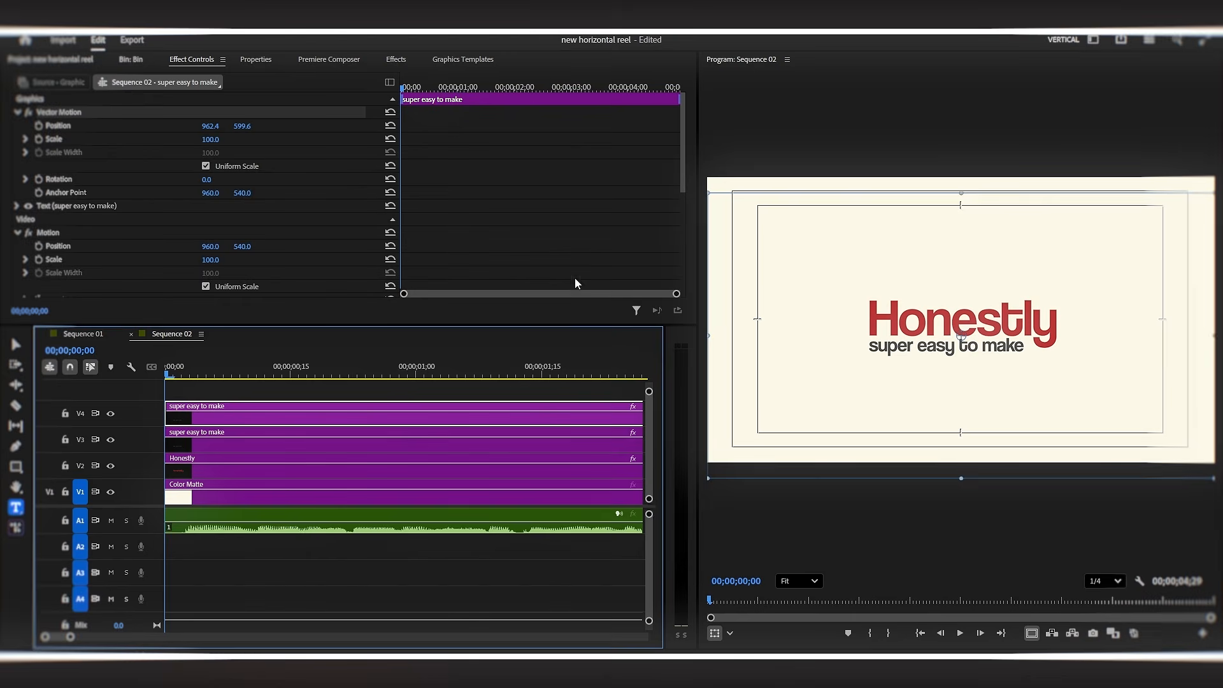
drag(946, 346, 940, 288)
double_click(934, 287)
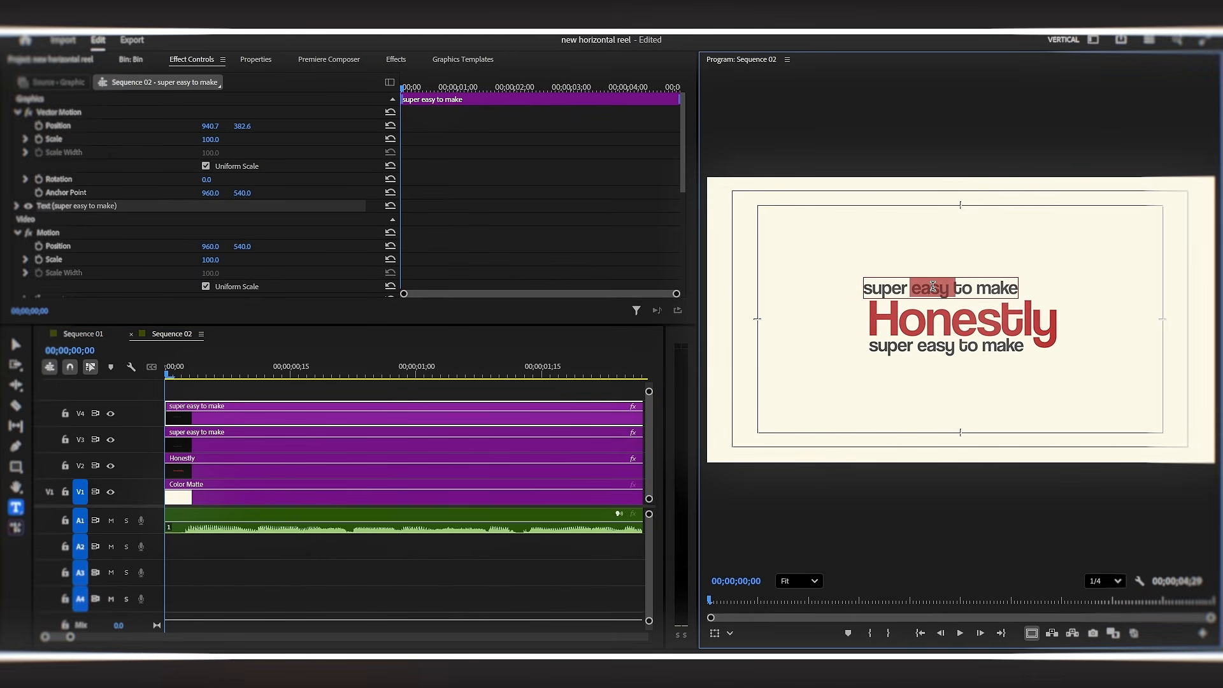
key(ctrl+a)
text(A)
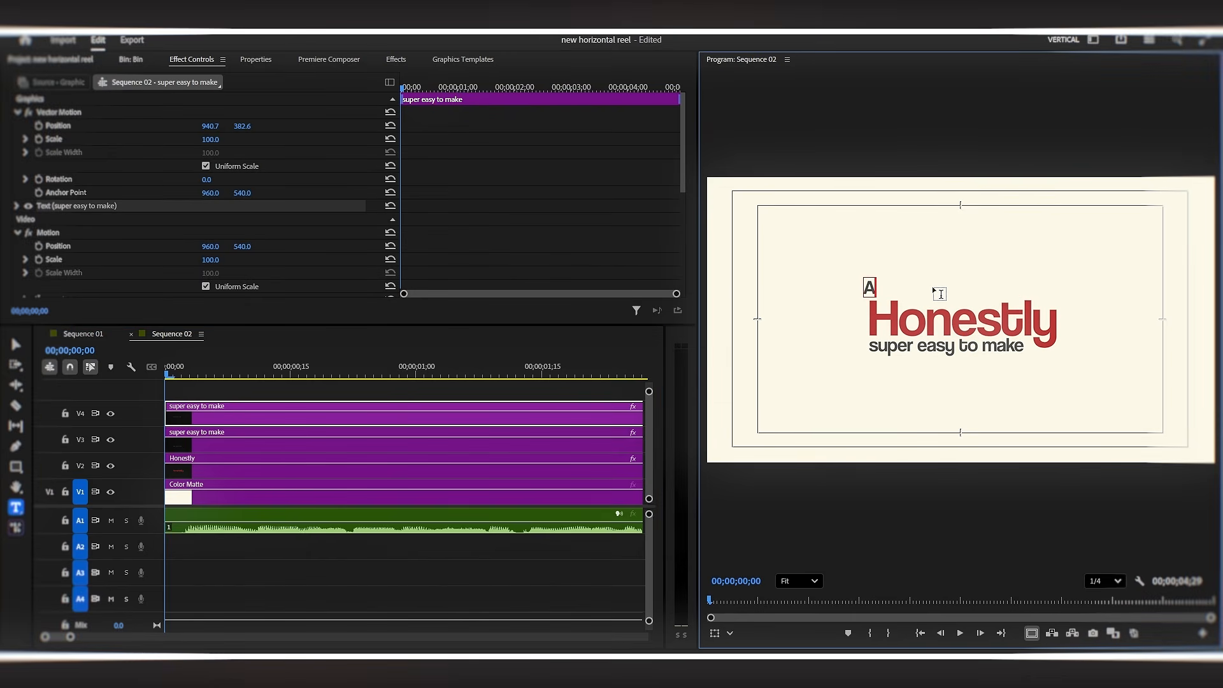
text(nd)
- Set the font size of the whole "And" text to 50
key(ctrl+a)
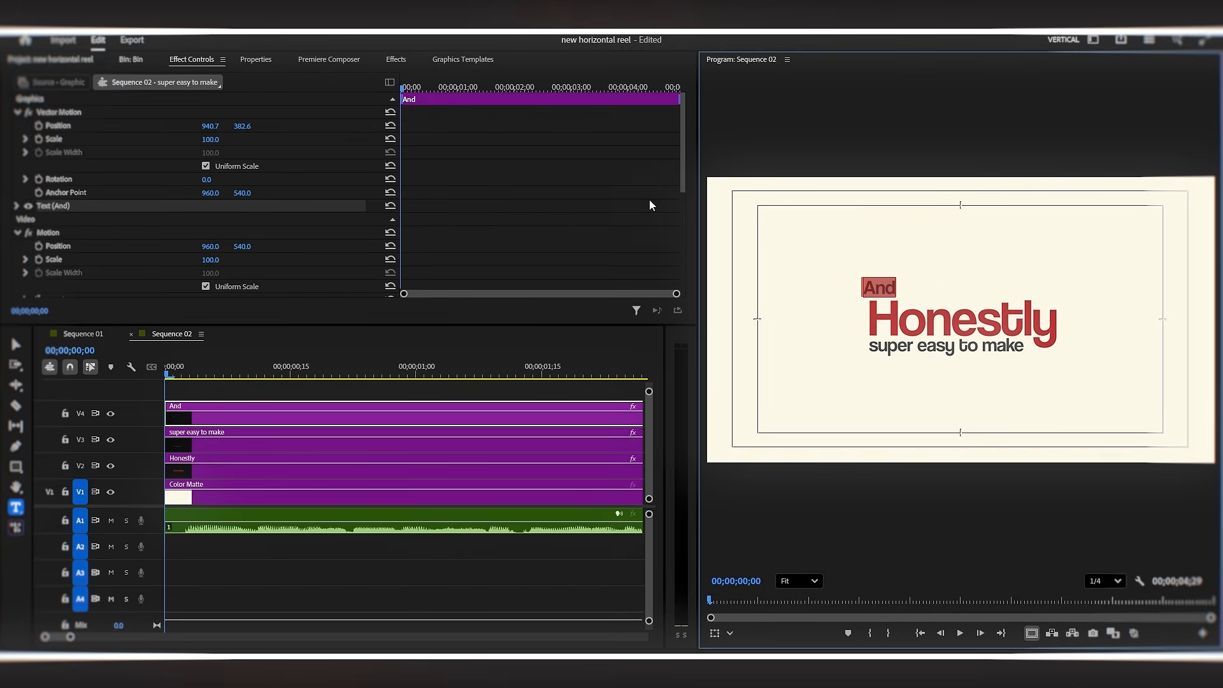
click(256, 59)
click(665, 228)
text(50)
key(Return)
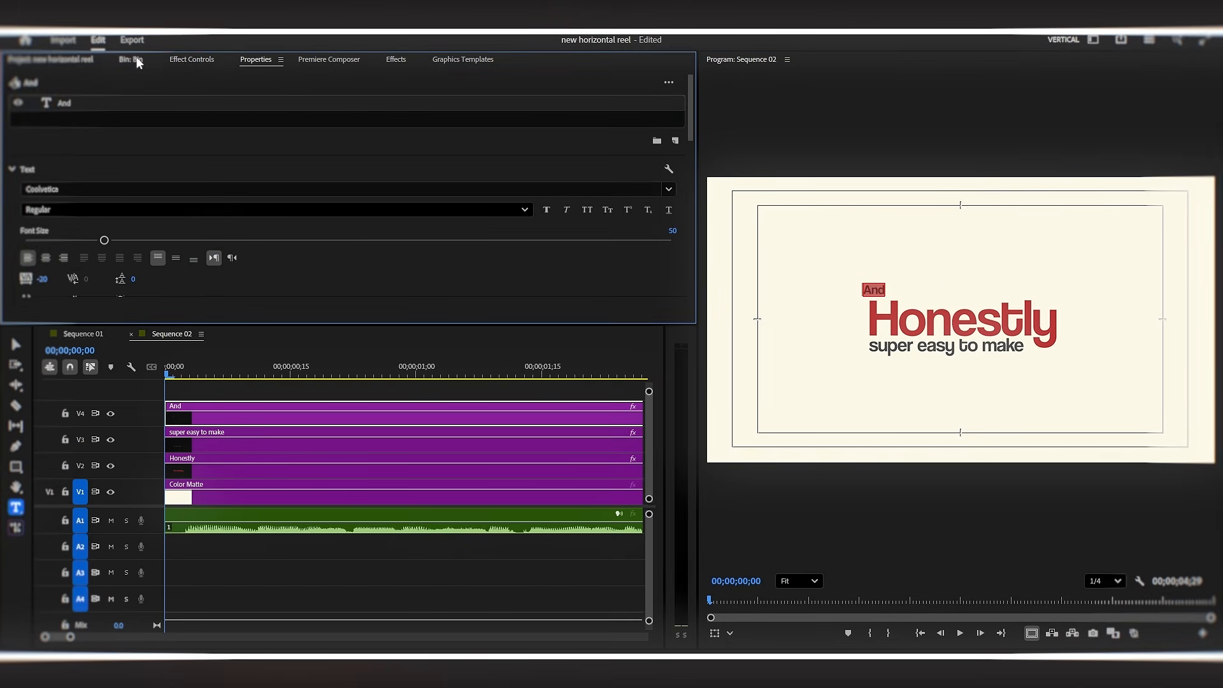
- Move the "And" text with Vector Motion to sit directly above the start of "Honestly", at about 974.5, 399.5
click(179, 61)
click(75, 112)
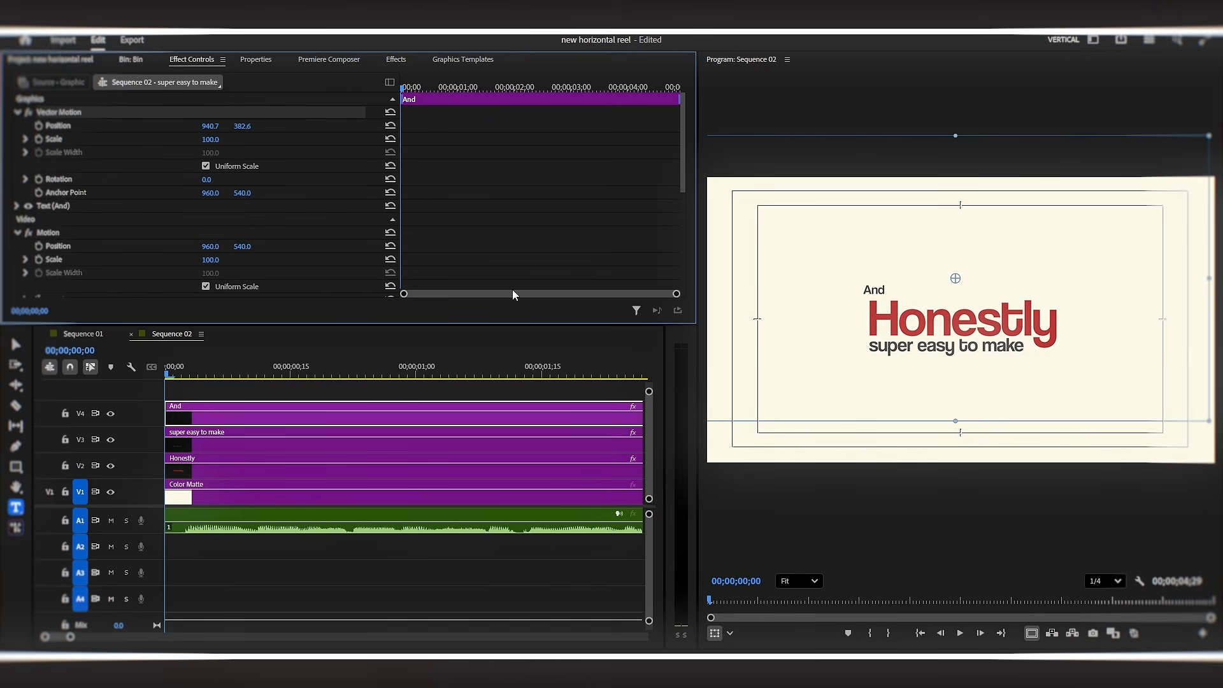
drag(949, 335, 951, 341)
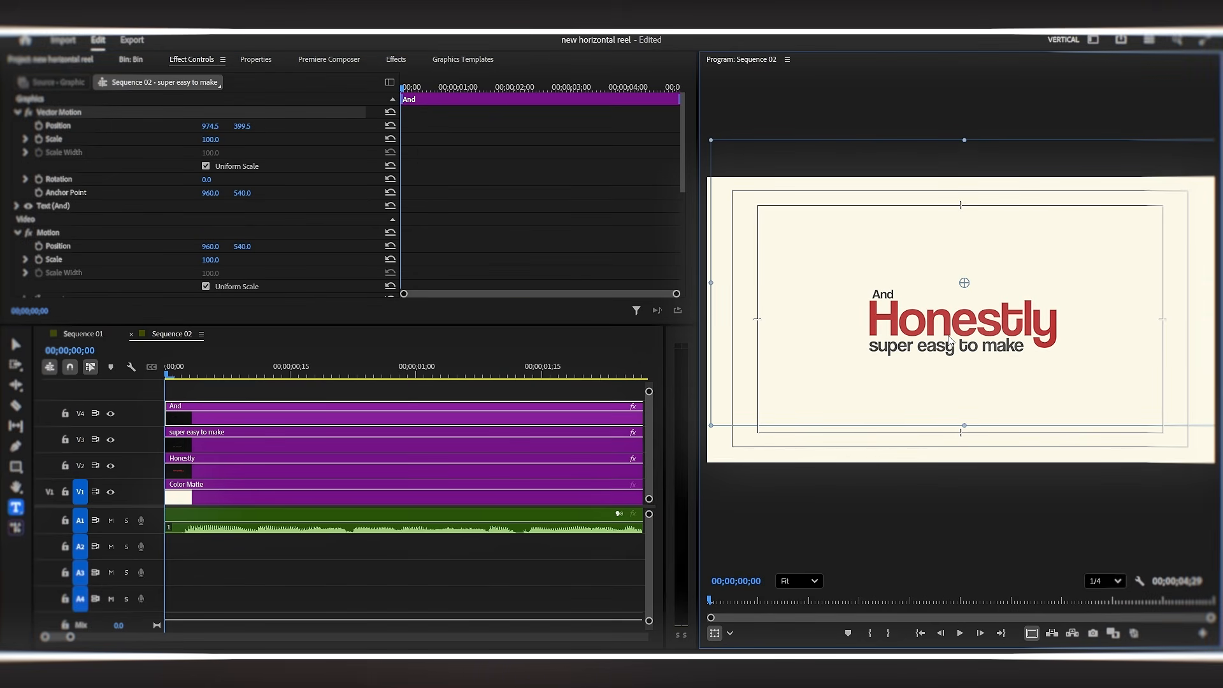
- Stagger the text clips: "And" on V2 at the sequence start, "Honestly" on V4 about 5 frames in, "super easy to make" on V5 at frame 11
click(279, 438)
drag(191, 445, 285, 395)
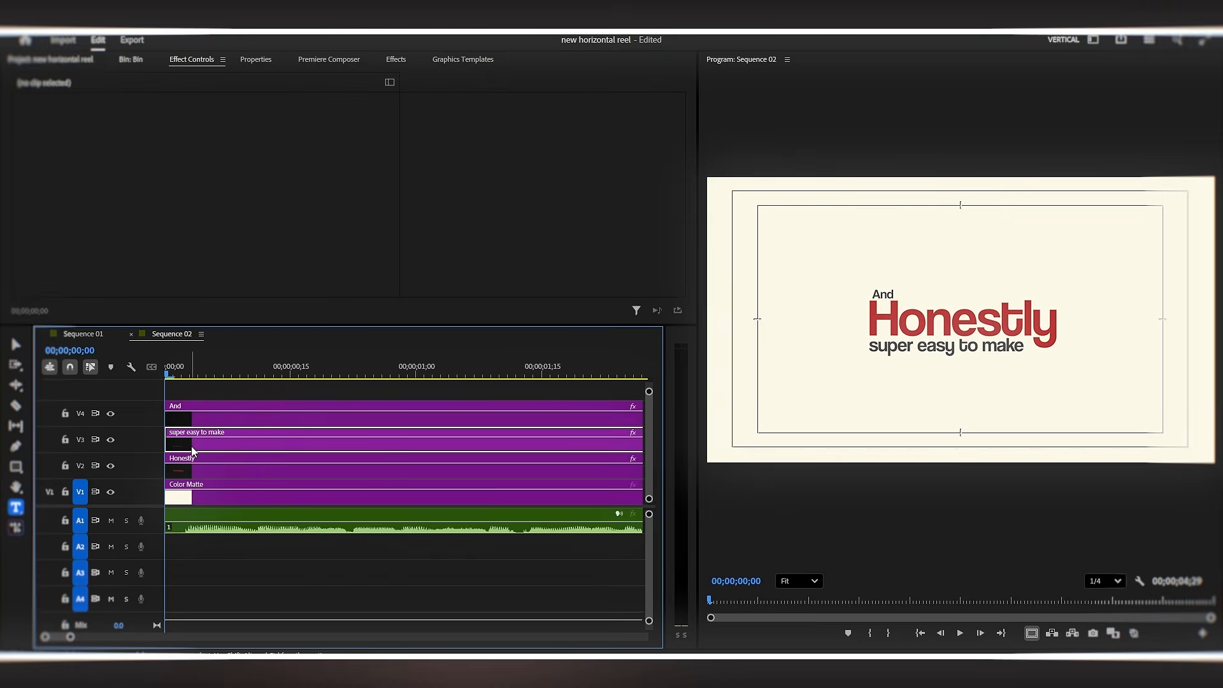
drag(219, 421, 249, 418)
drag(202, 449, 205, 473)
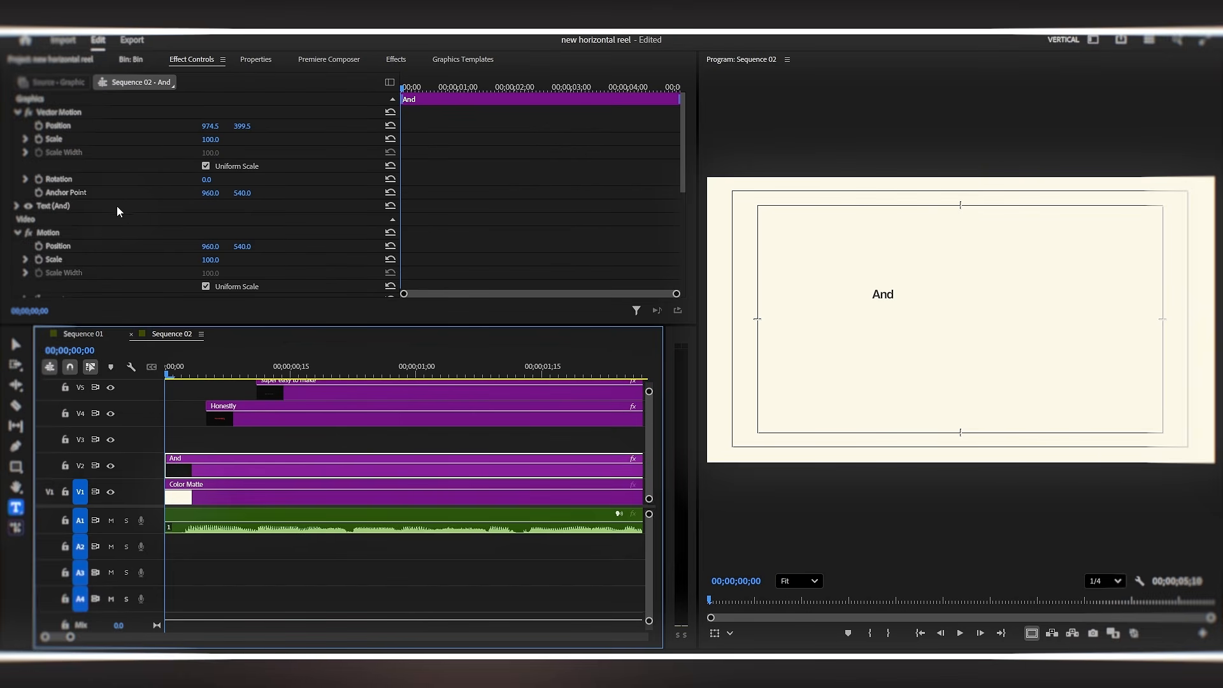
scroll(115, 226, down, 5)
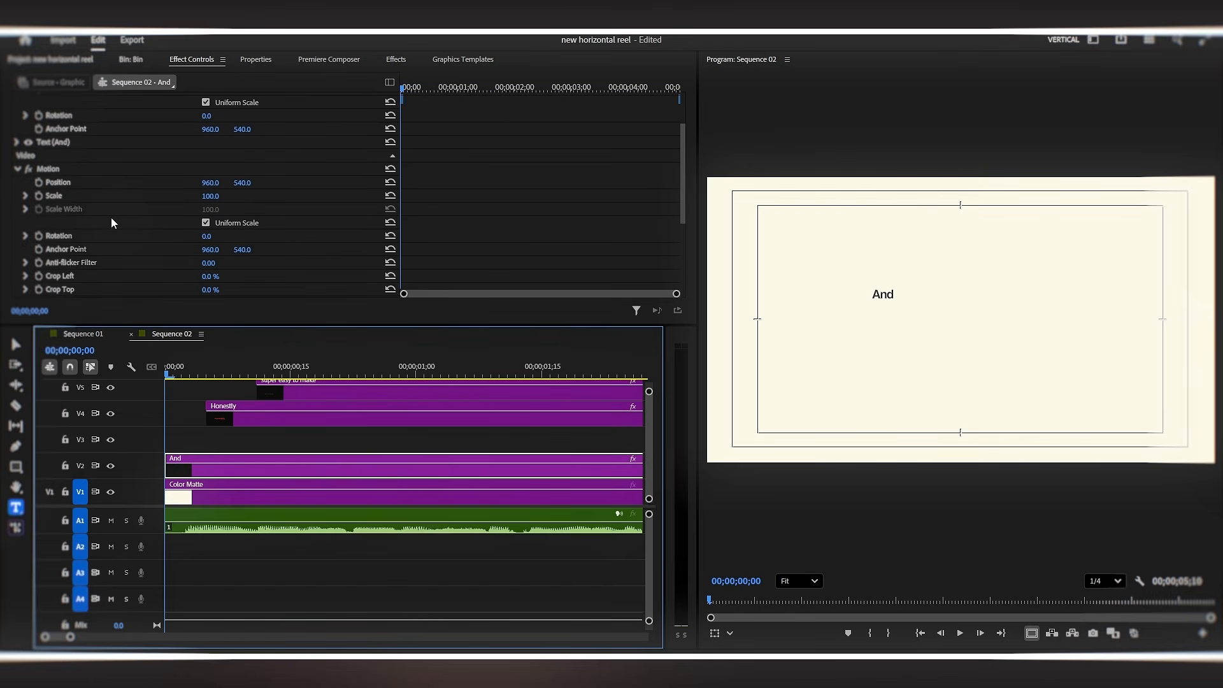
click(301, 394)
click(72, 209)
key(Delete)
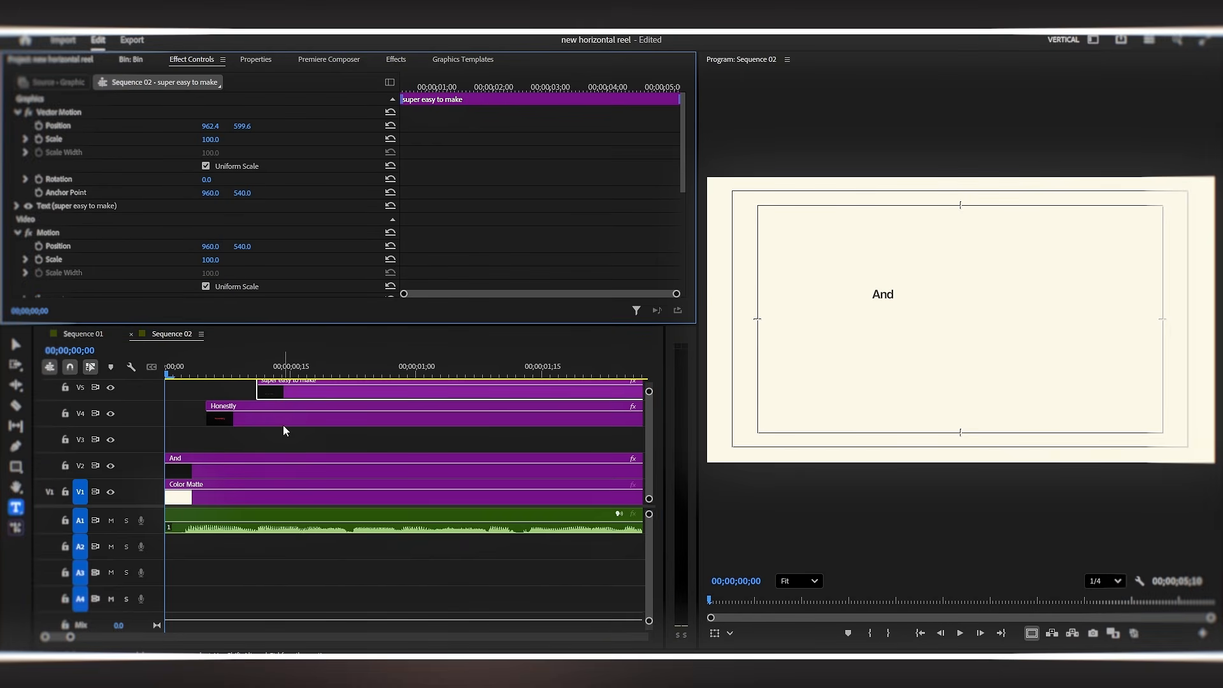
- Move the "Honestly" clip down to track V3 and advance the playhead to 00;00;00;11, where "super easy to make" starts
drag(272, 422, 272, 445)
key(Down)
key(Down)
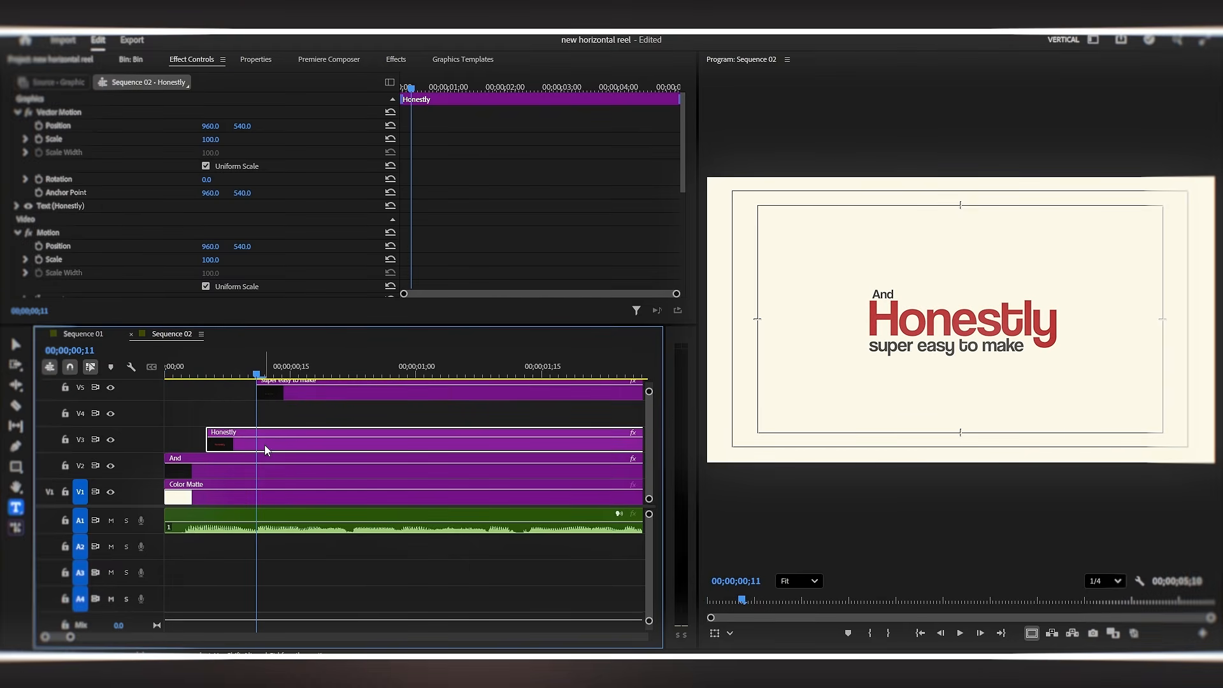
- Search the effects for "transf" and apply the Transform video effect to the "Honestly" clip
click(255, 59)
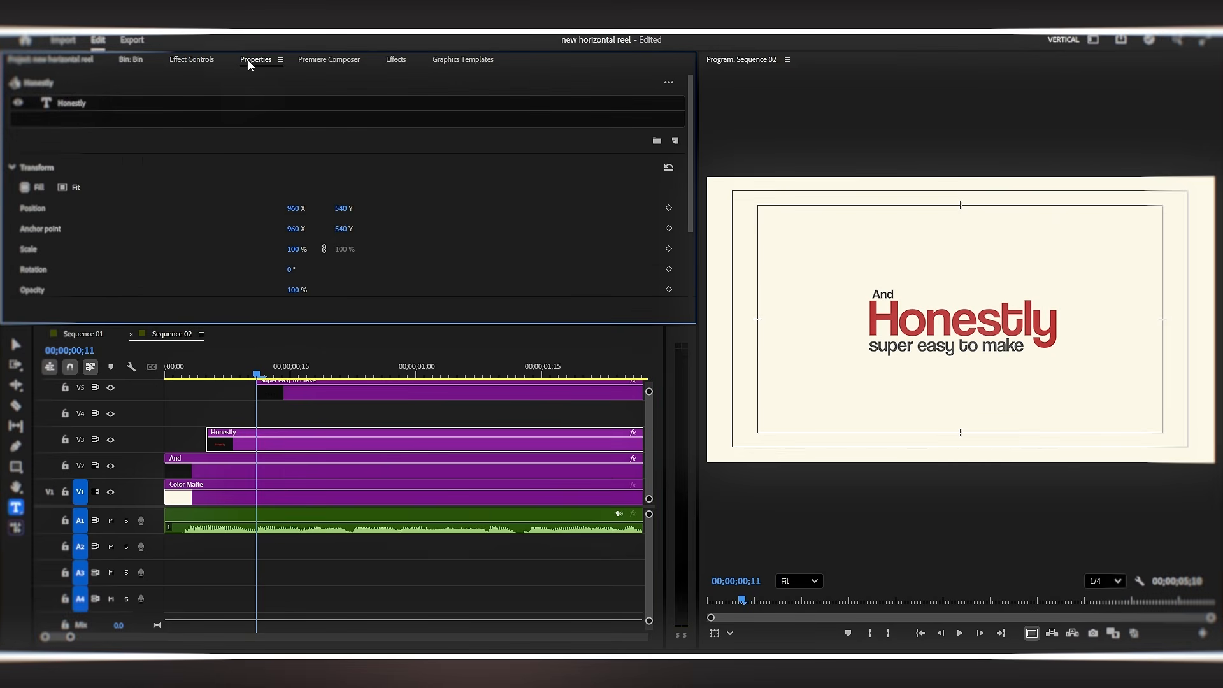
click(396, 60)
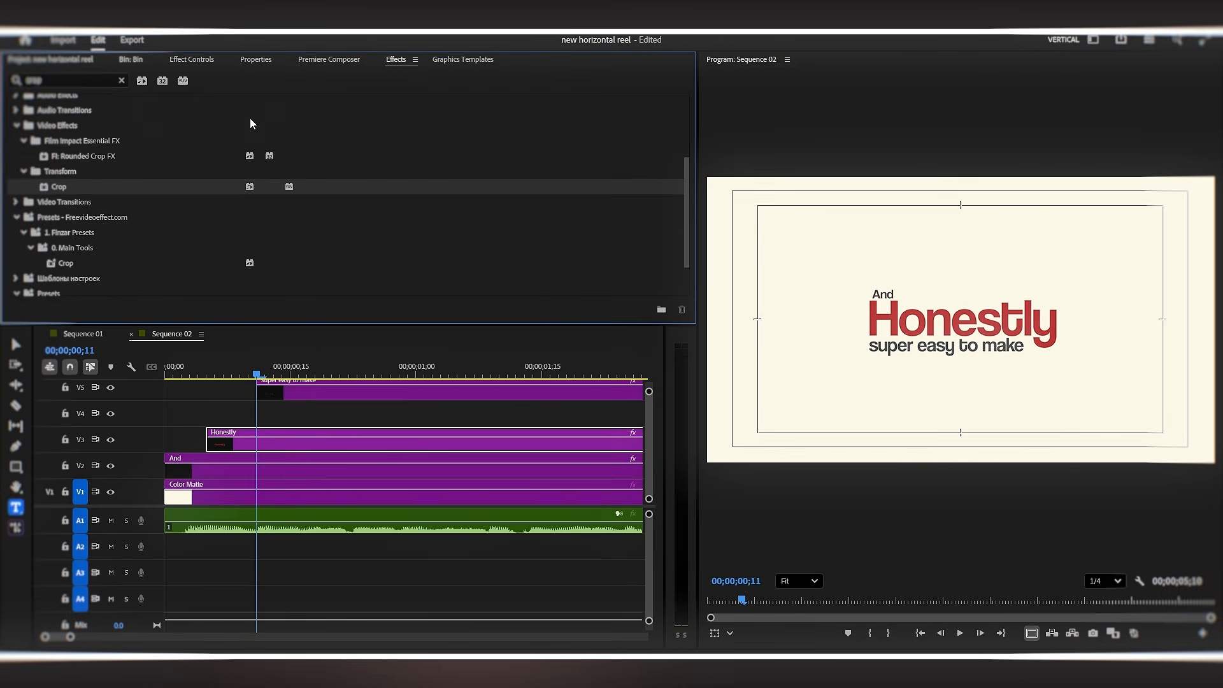
click(122, 80)
click(51, 79)
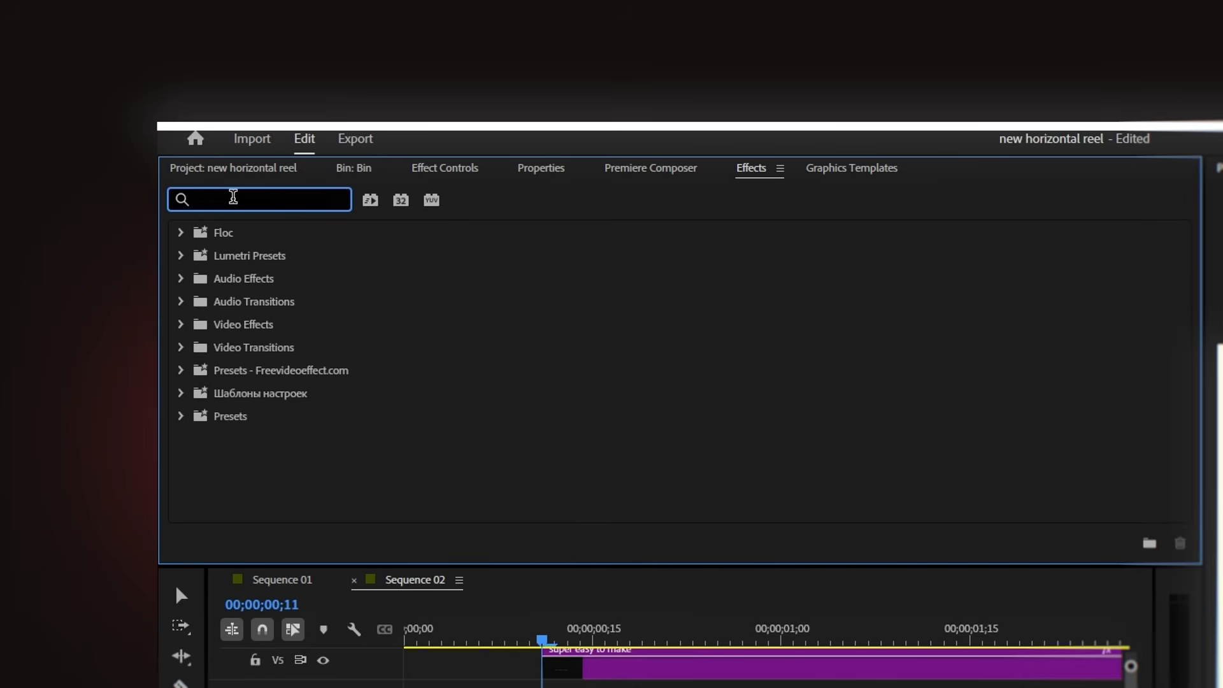
text(trans)
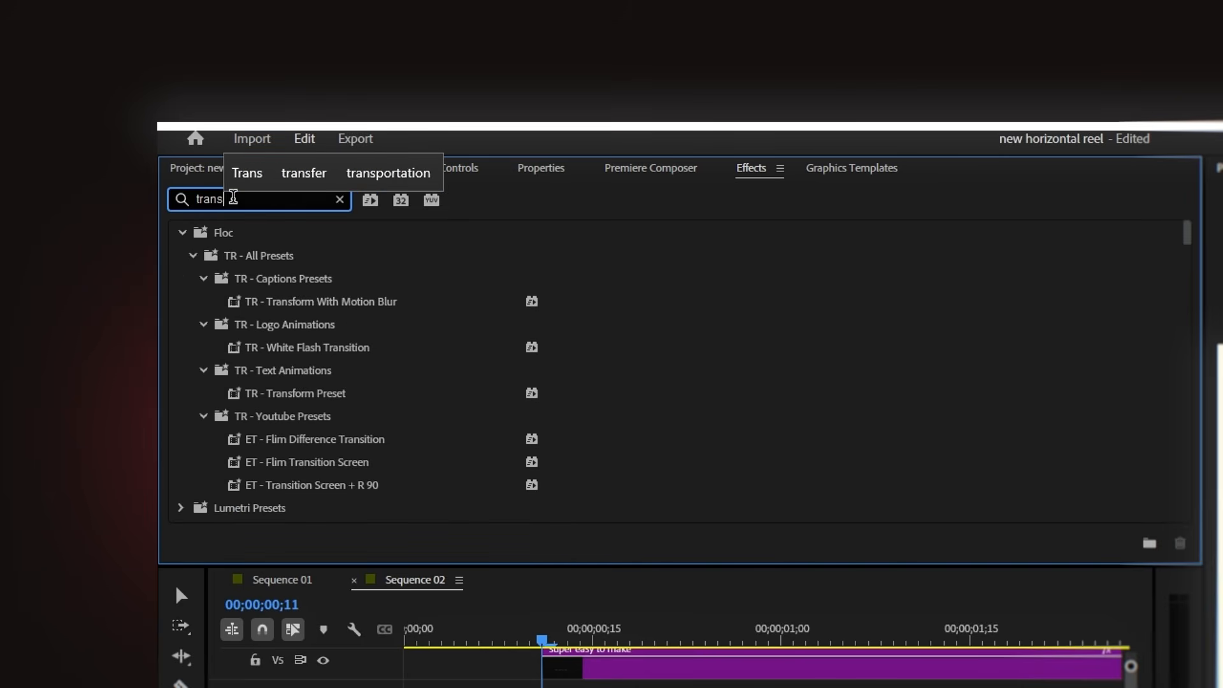
text(f)
scroll(319, 351, down, 3)
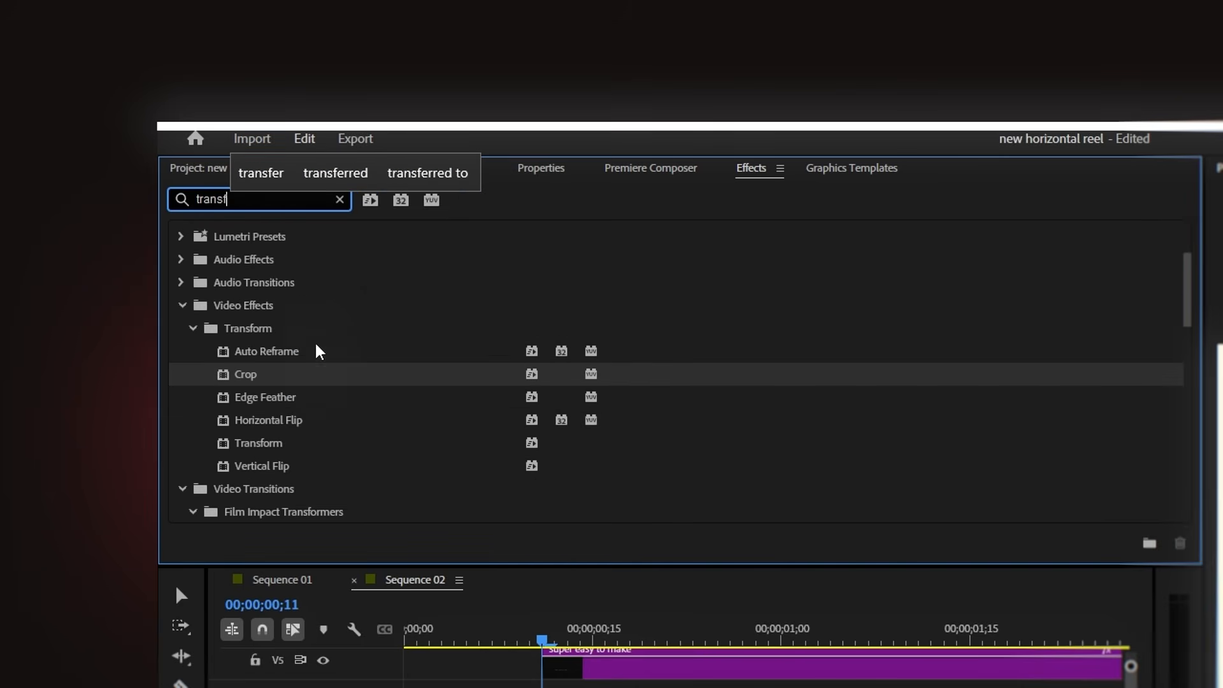
scroll(322, 371, down, 1)
drag(258, 405, 560, 686)
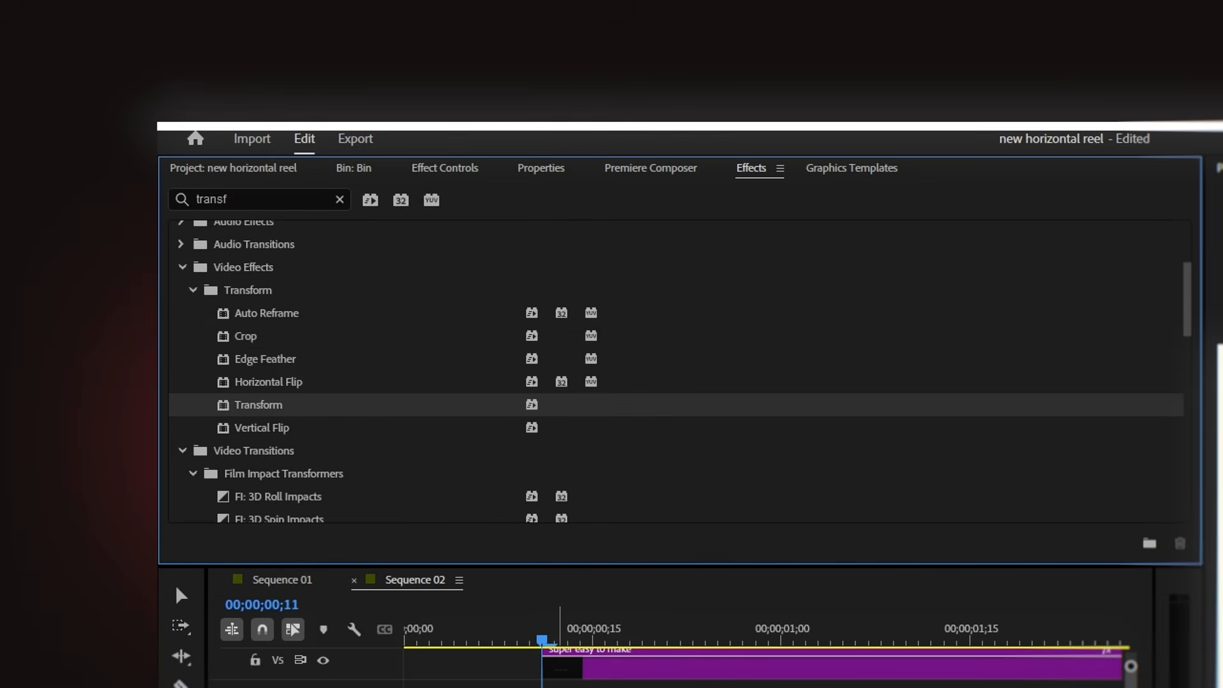
- Search the effects for "blur" and apply Gaussian Blur to the "Honestly" clip
click(244, 199)
text(bl)
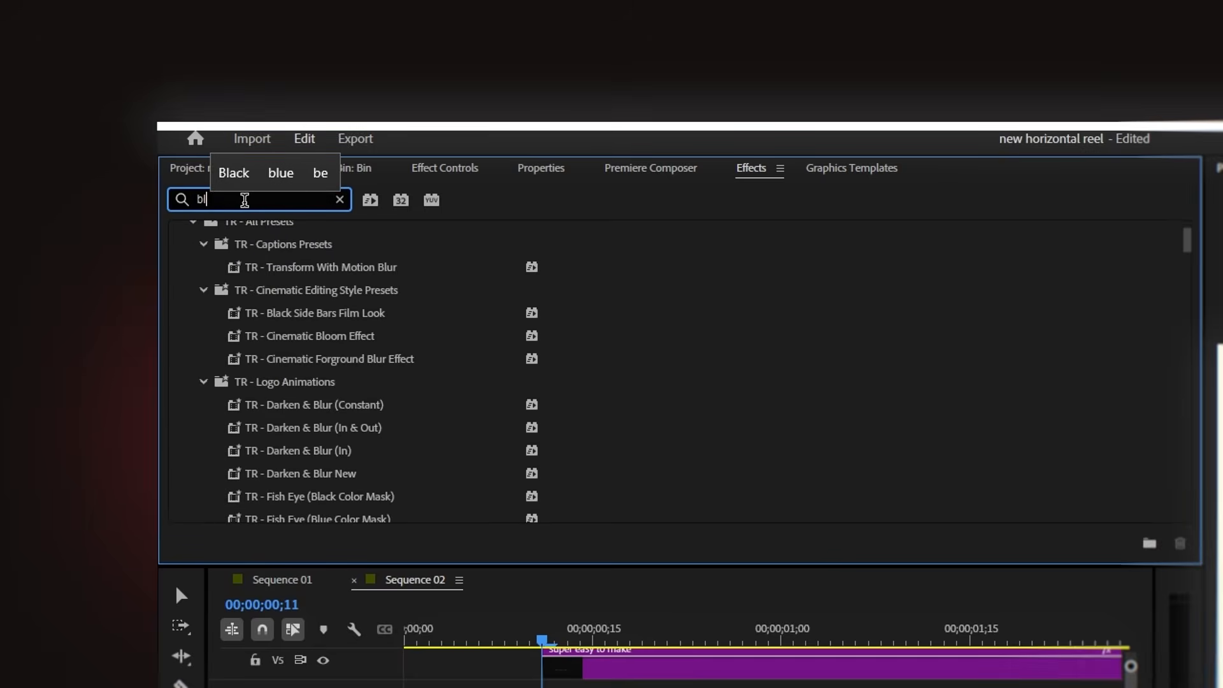
text(ur)
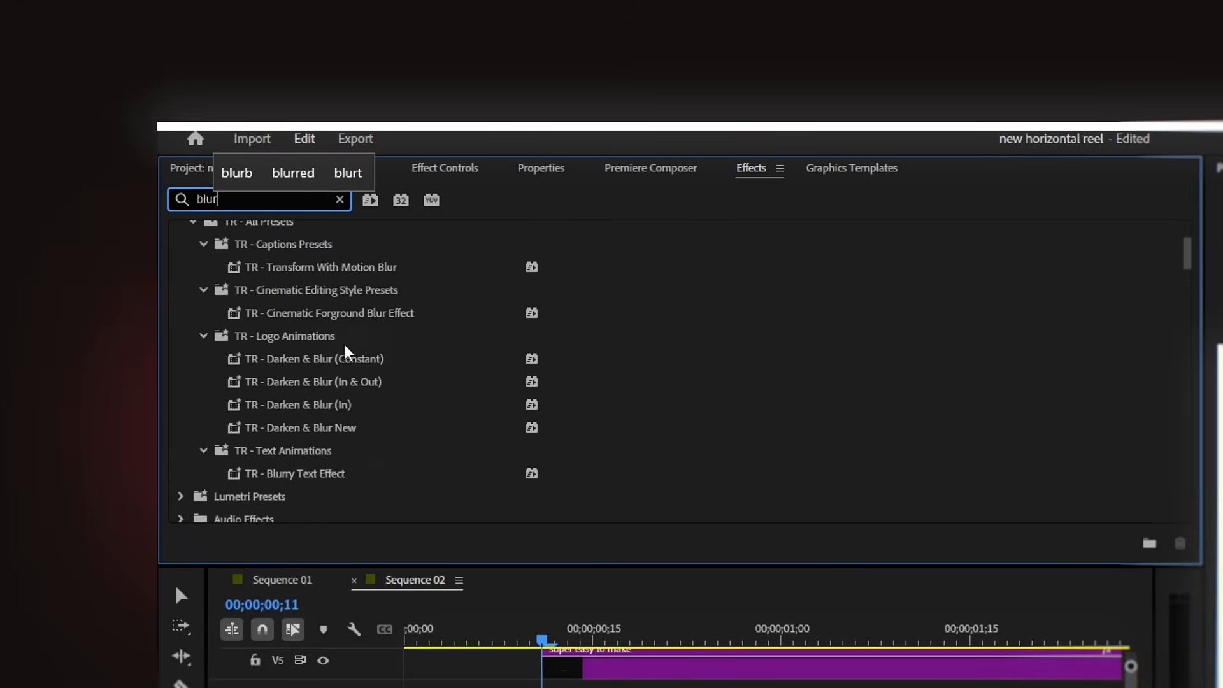
scroll(344, 349, down, 5)
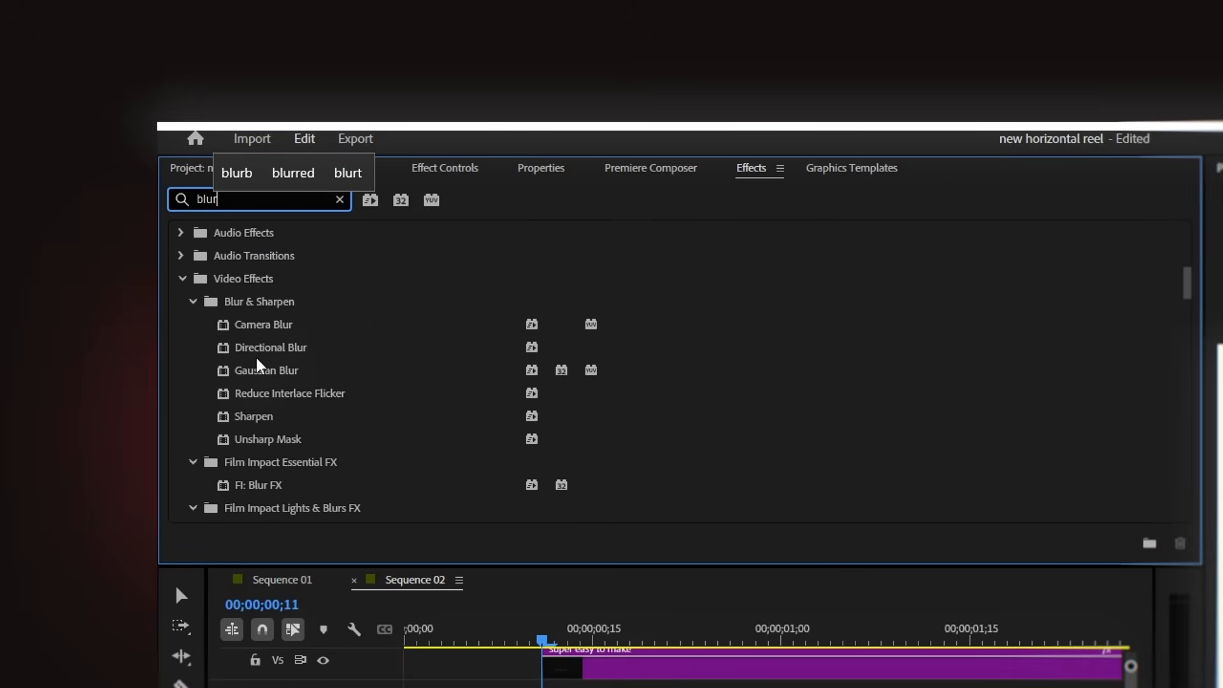
click(290, 379)
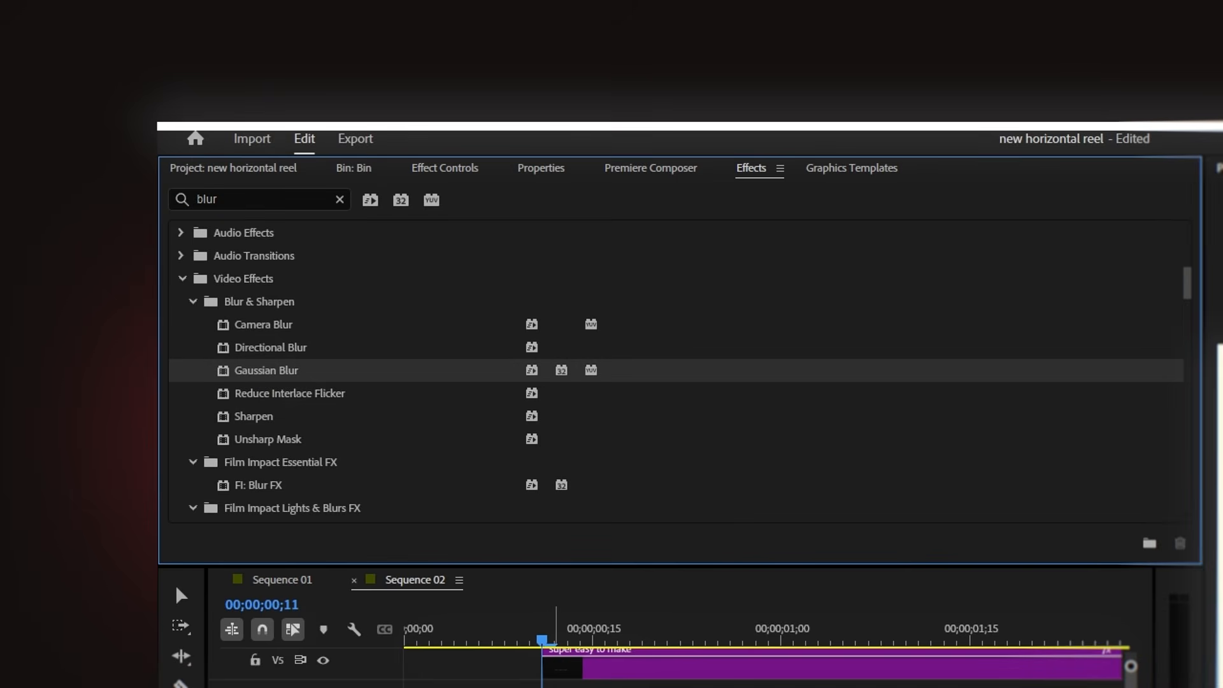
- Enable keyframing at 00;00;00;11 for the "Honestly" clip's Gaussian Blur Blurriness and its Transform Position and Opacity
click(446, 169)
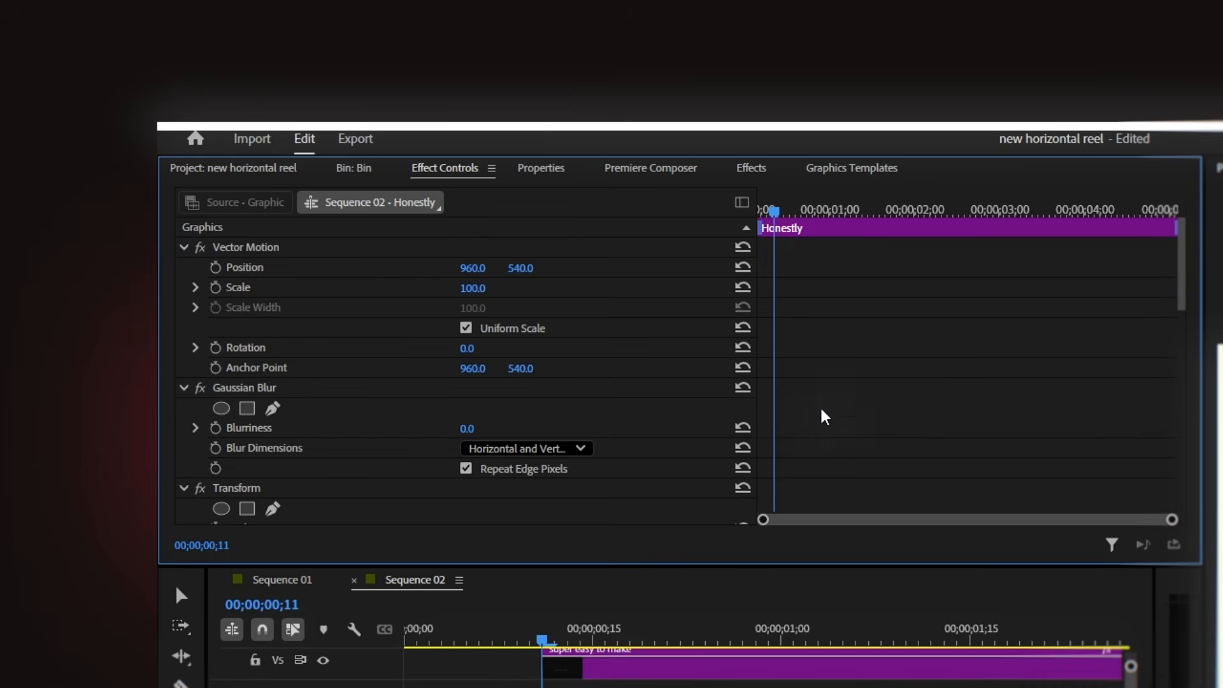
scroll(819, 415, down, 4)
scroll(764, 423, up, 3)
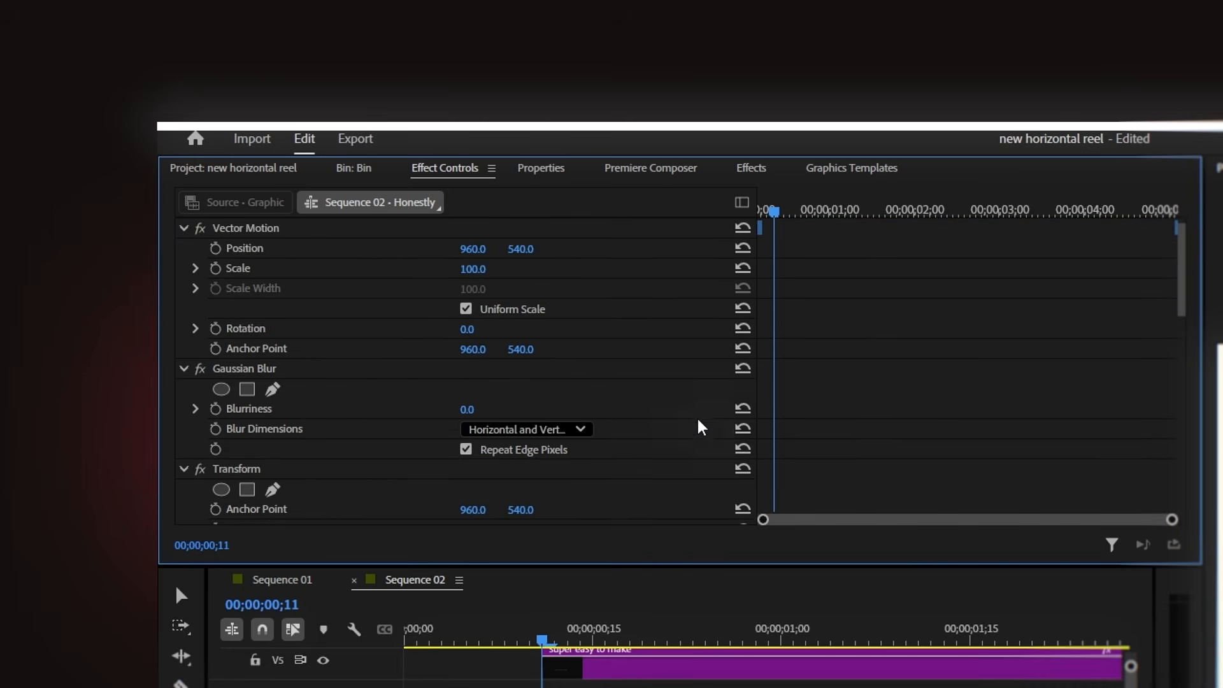
scroll(612, 407, down, 4)
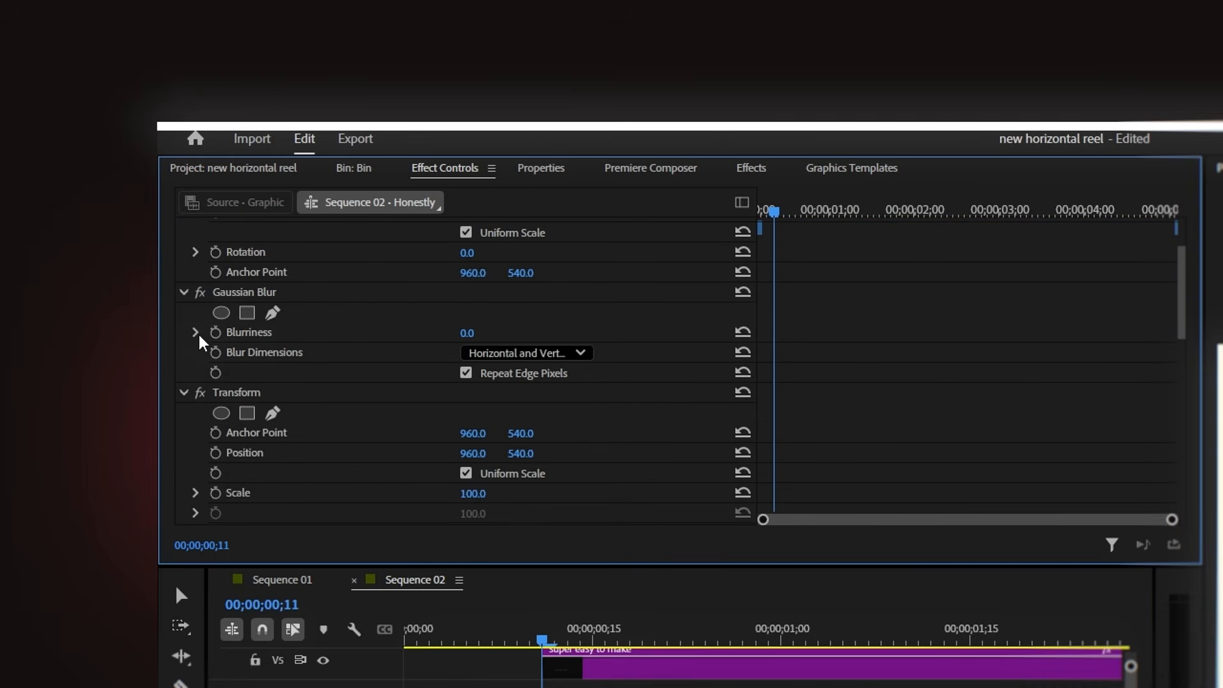
click(215, 333)
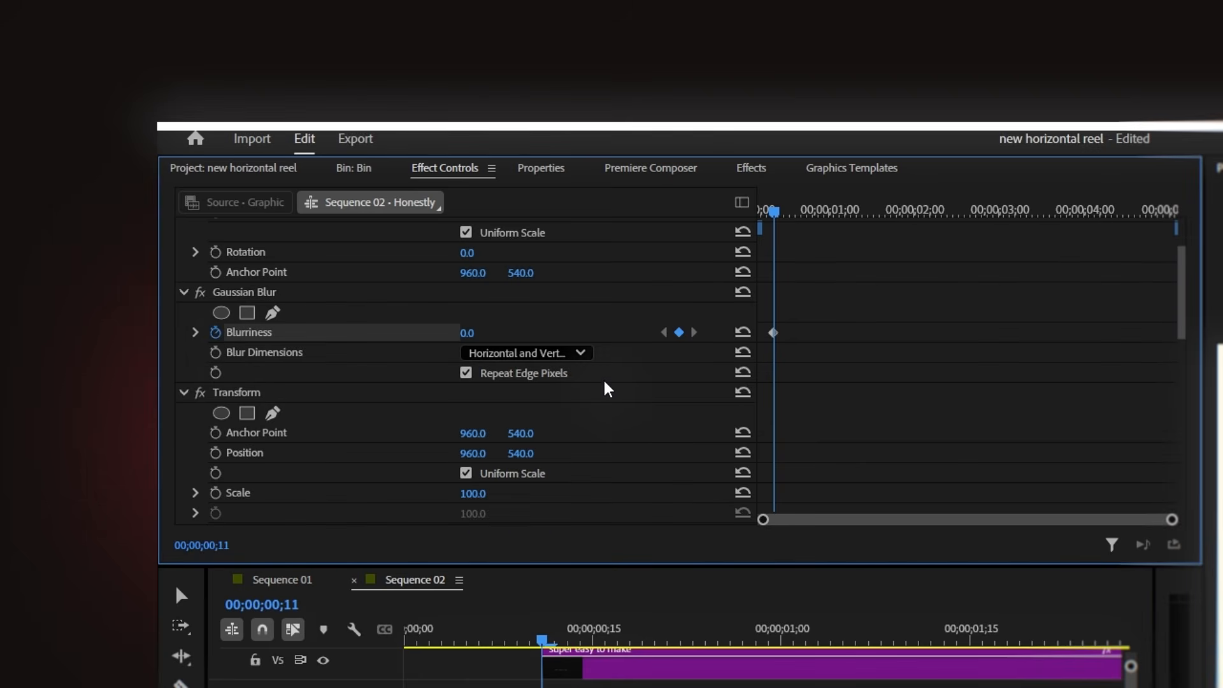
scroll(606, 385, down, 5)
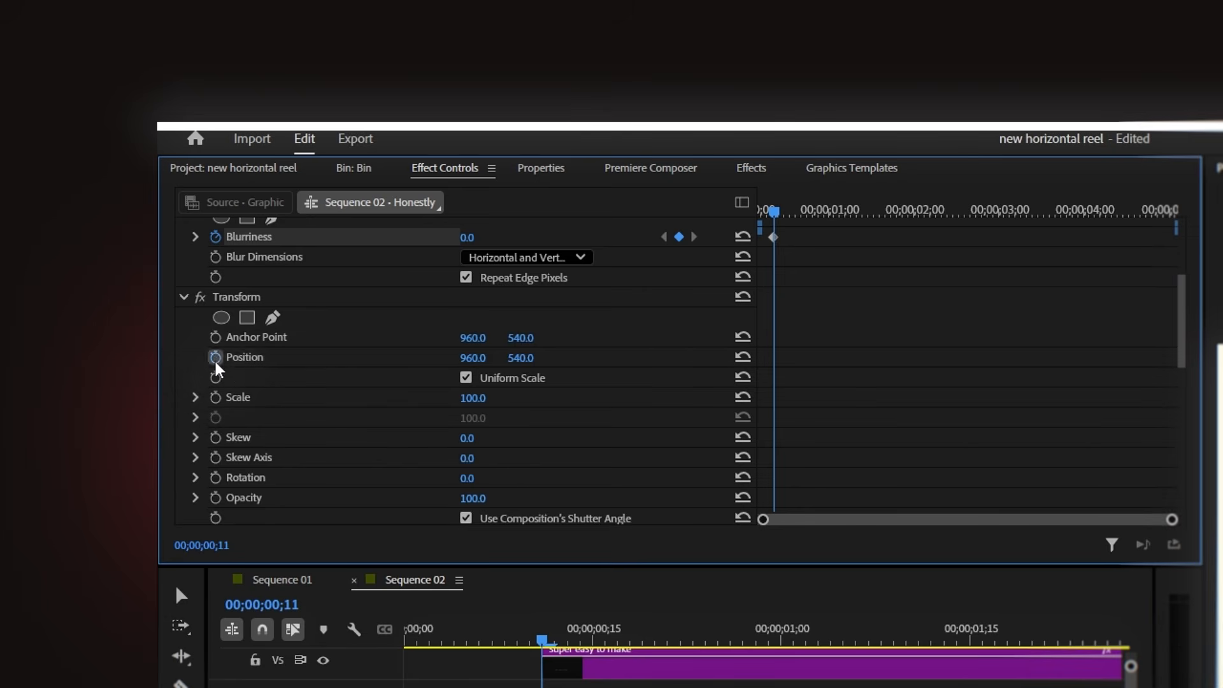
click(215, 358)
scroll(243, 381, down, 2)
click(215, 459)
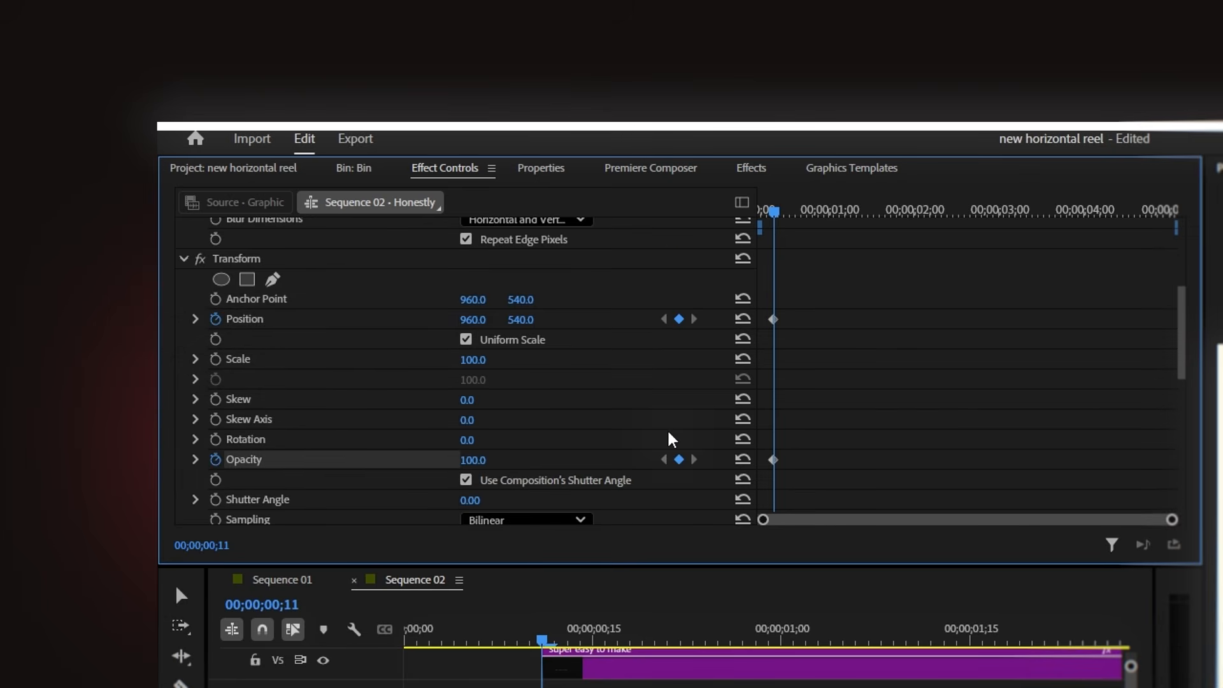
- Add keyframes at 00;00;00;21 for the "Honestly" clip's Blurriness and its Transform Position and Opacity, keeping their values
scroll(776, 346, up, 4)
drag(781, 218, 805, 212)
scroll(745, 300, down, 1)
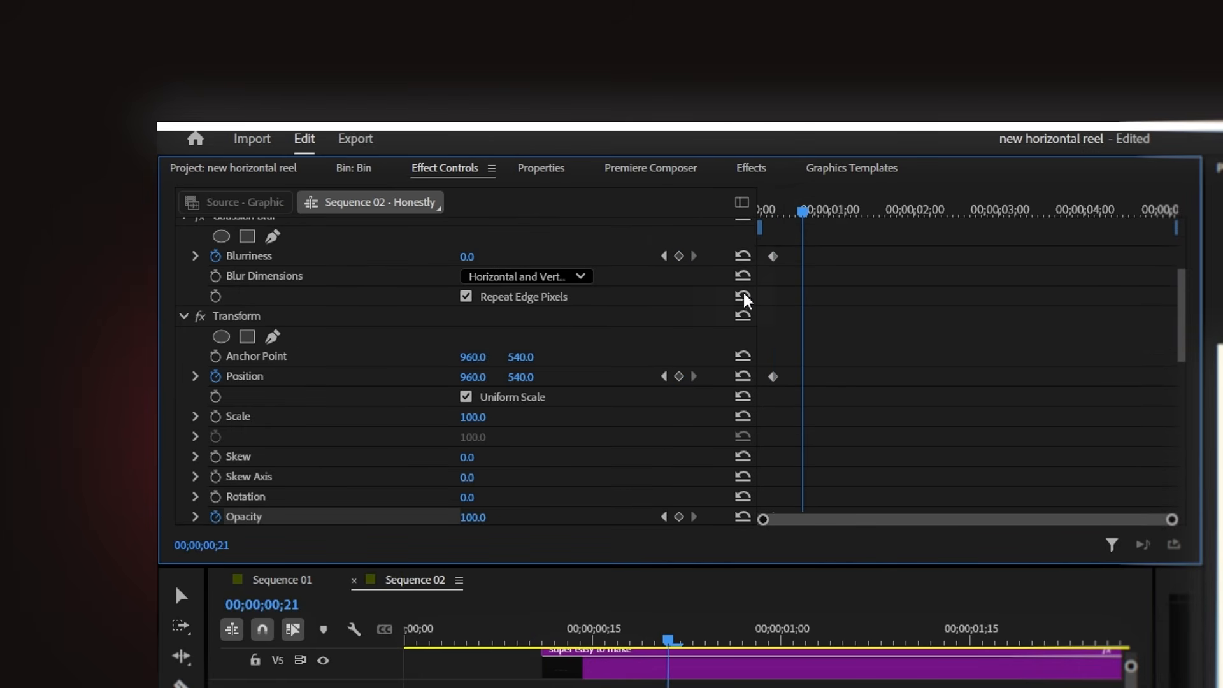
click(679, 255)
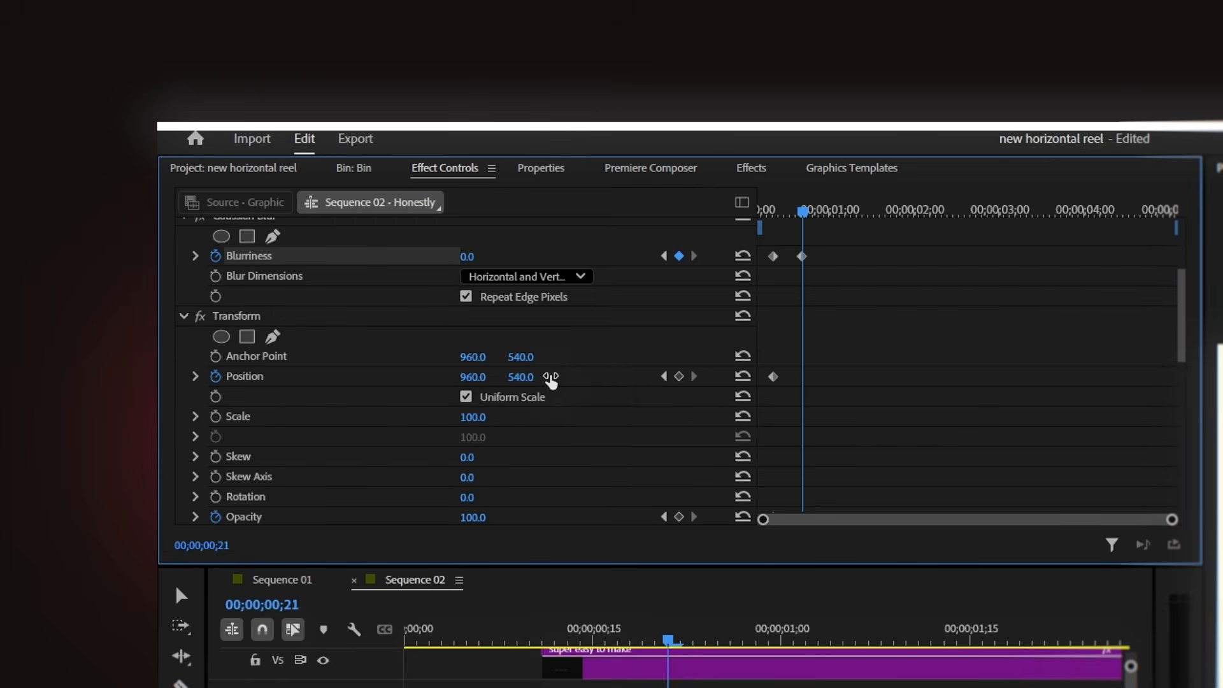
click(680, 376)
scroll(685, 382, down, 1)
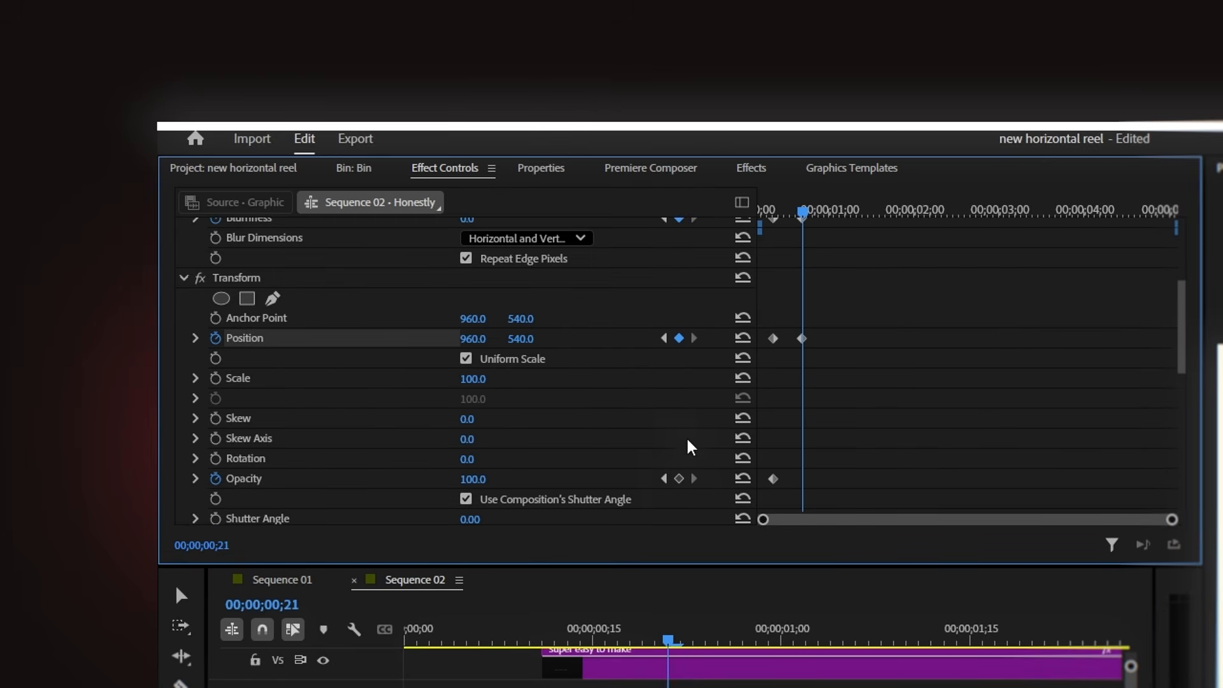
click(679, 478)
- At the first keyframe, set the "Honestly" clip's Blurriness to 16 and its Transform vertical Position to 644
click(665, 478)
scroll(728, 437, up, 2)
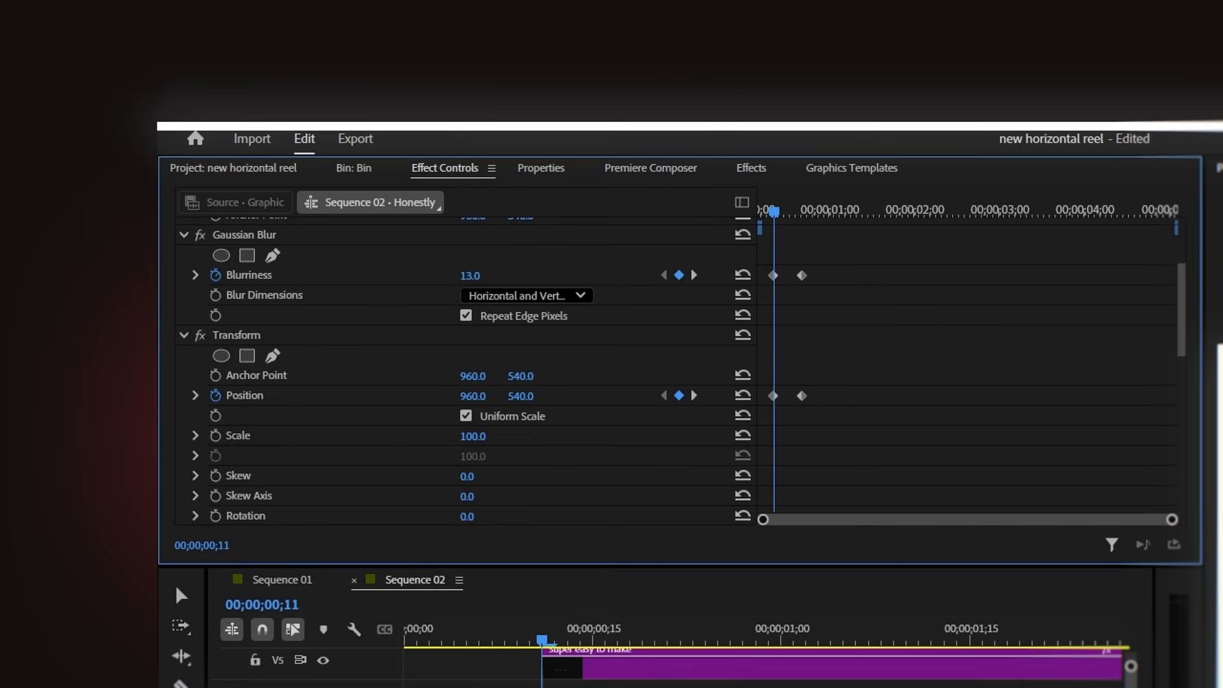
click(487, 275)
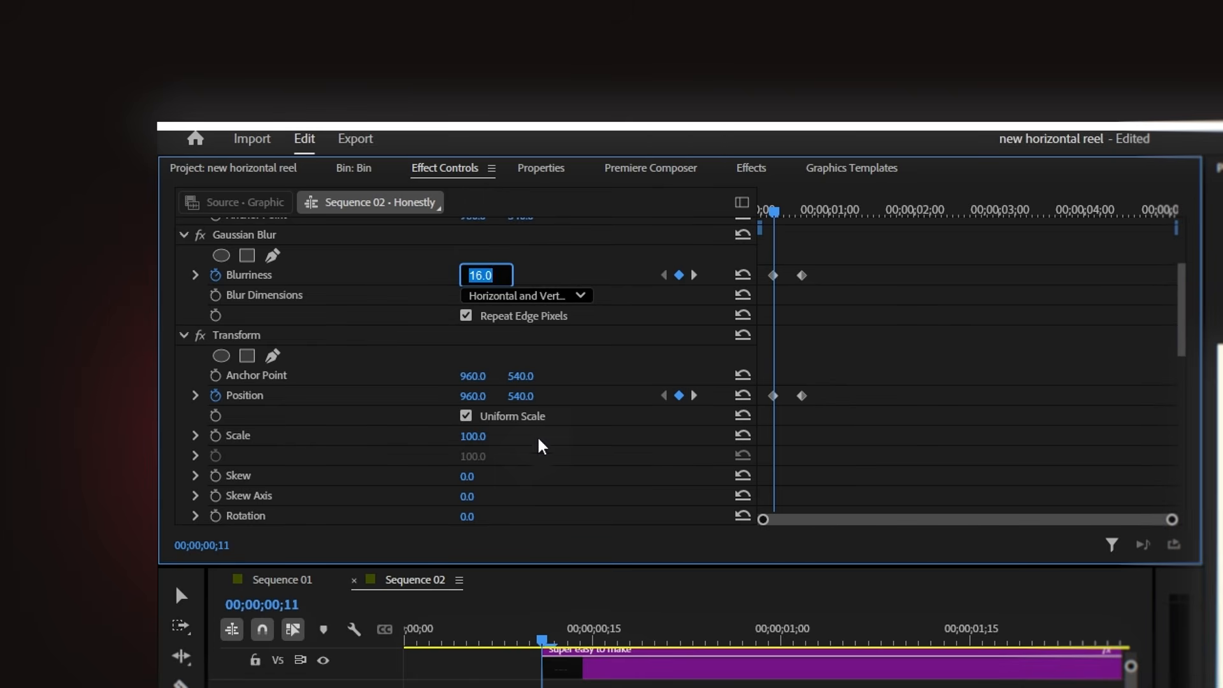
drag(531, 398, 538, 398)
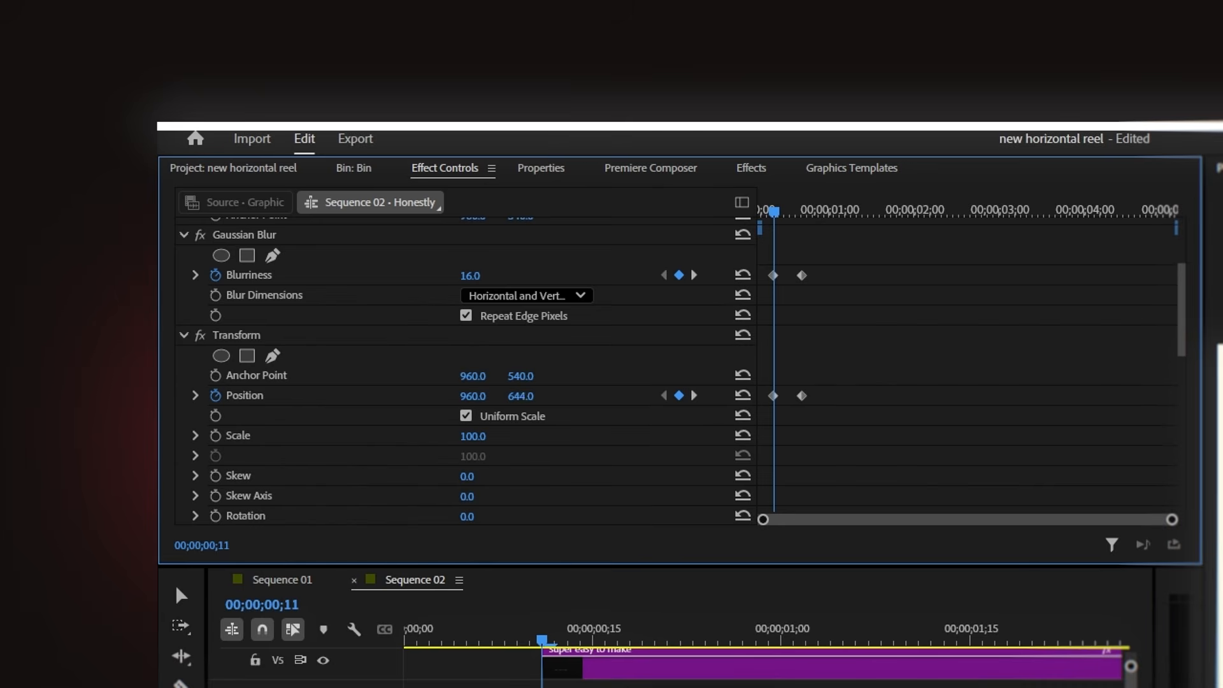
- At the first keyframe, set the "Honestly" clip's Transform vertical Position to 668 and its Opacity to 0
scroll(599, 432, down, 5)
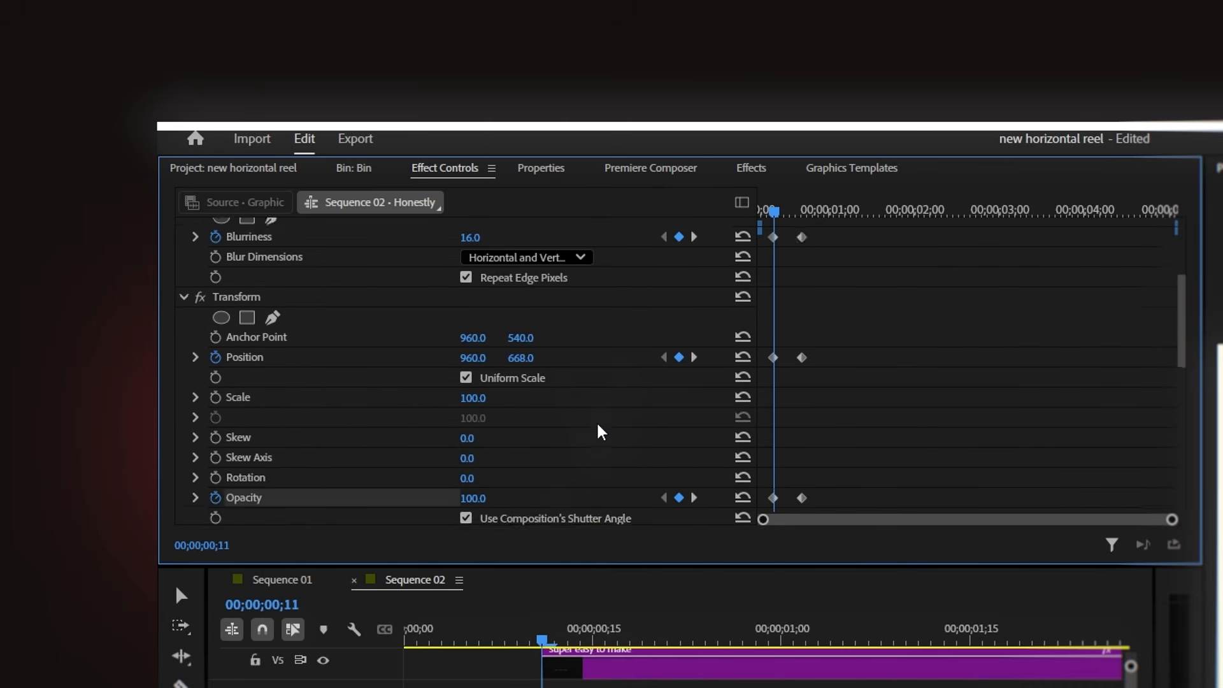
drag(482, 444, 479, 443)
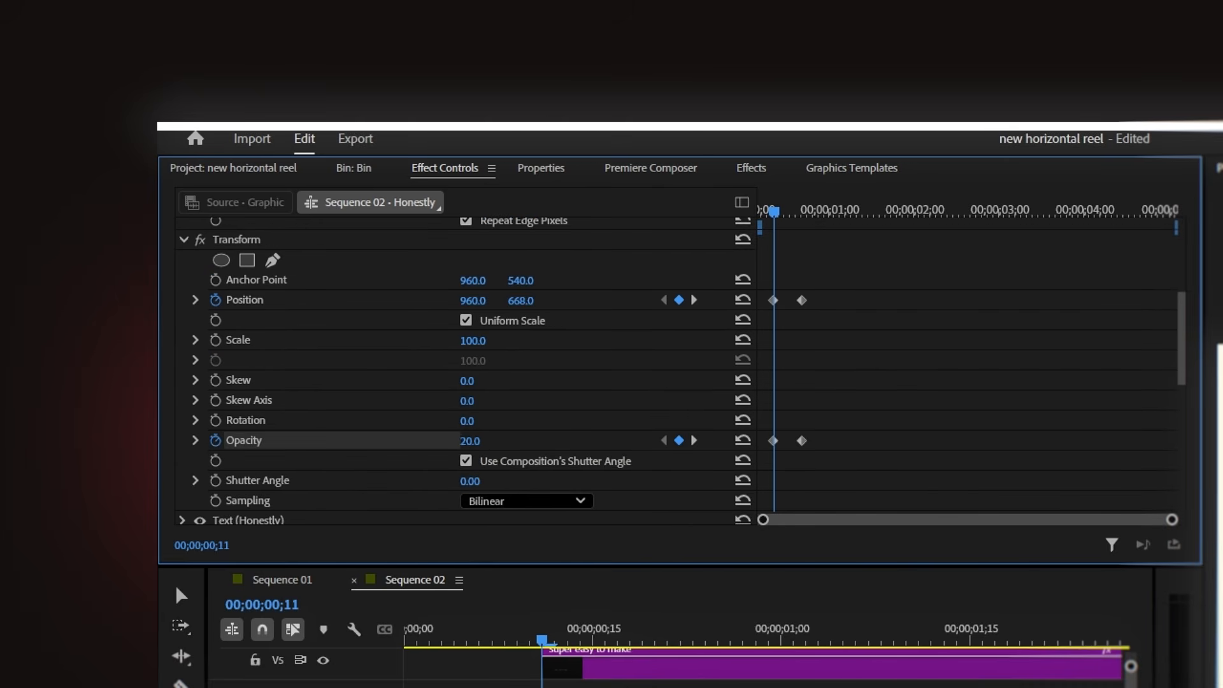
scroll(904, 408, up, 2)
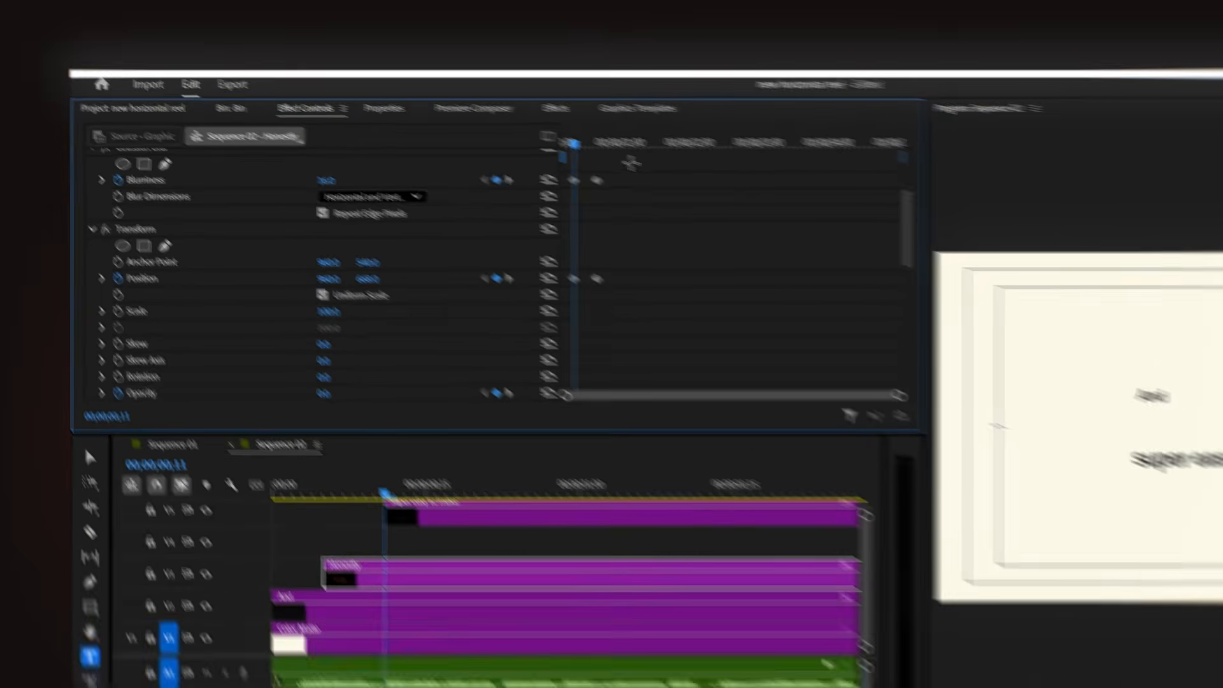
- Apply Ease In and Ease Out temporal interpolation to all of the "Honestly" clip's Blurriness, Position and Opacity keyframes
drag(752, 202, 657, 462)
right_click(428, 276)
mouse_move(485, 380)
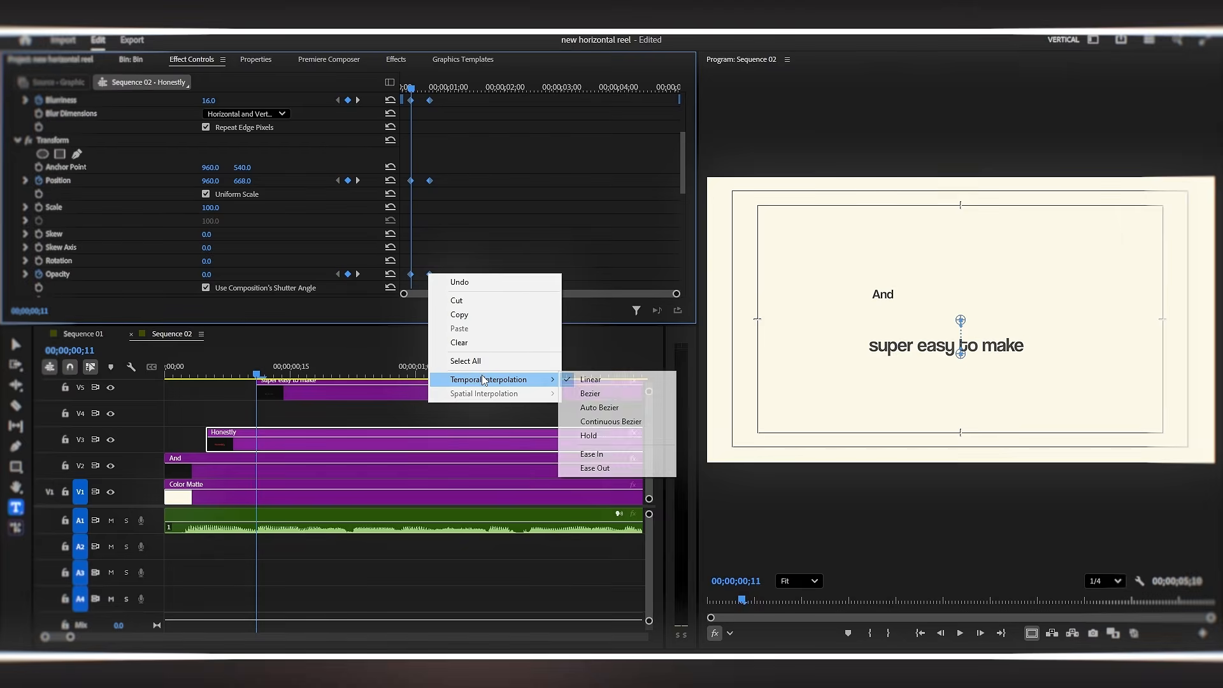
click(599, 454)
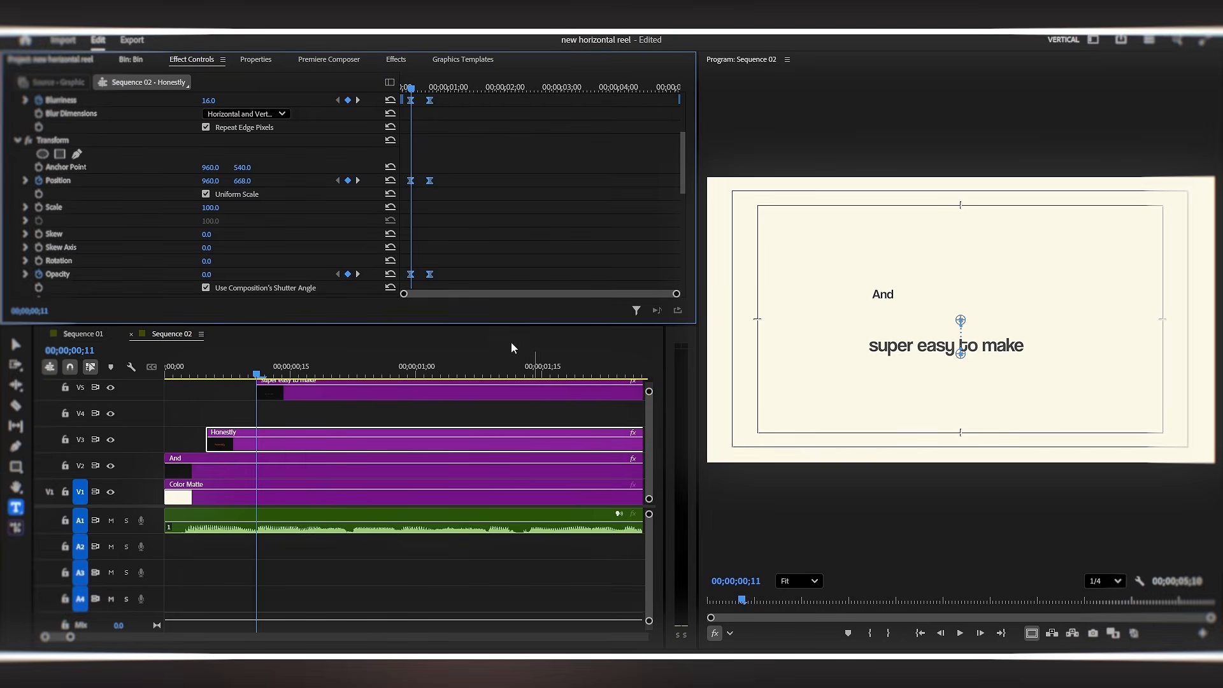
right_click(430, 279)
mouse_move(545, 379)
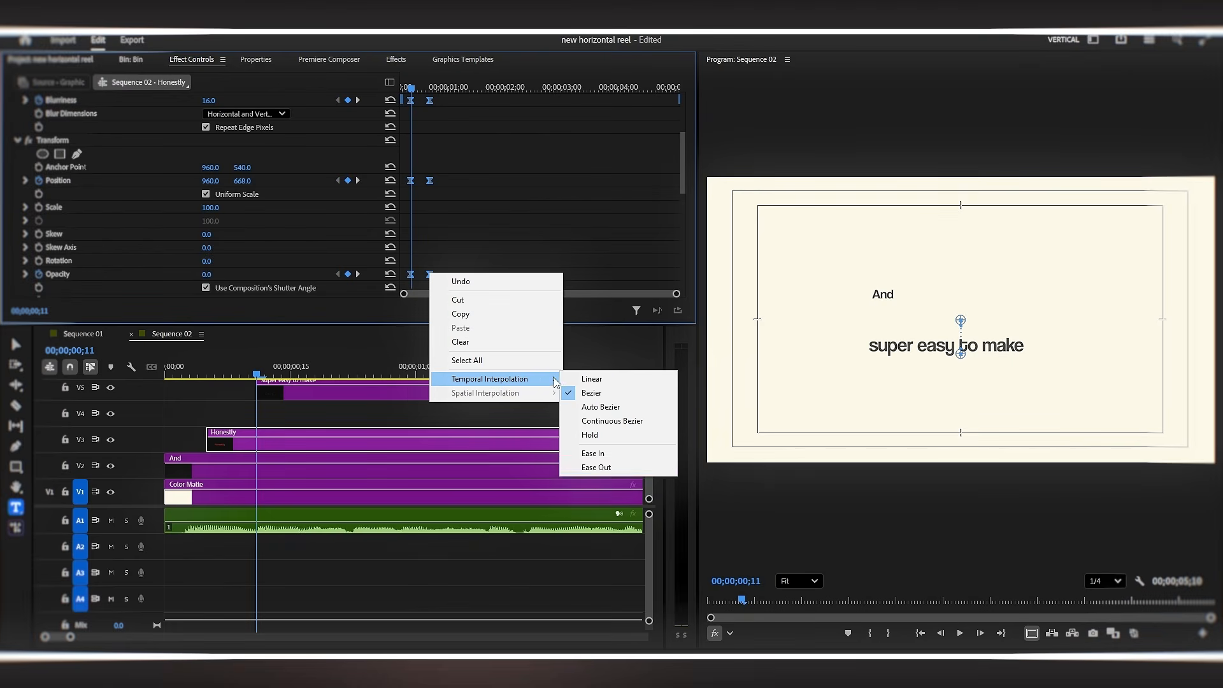
click(605, 468)
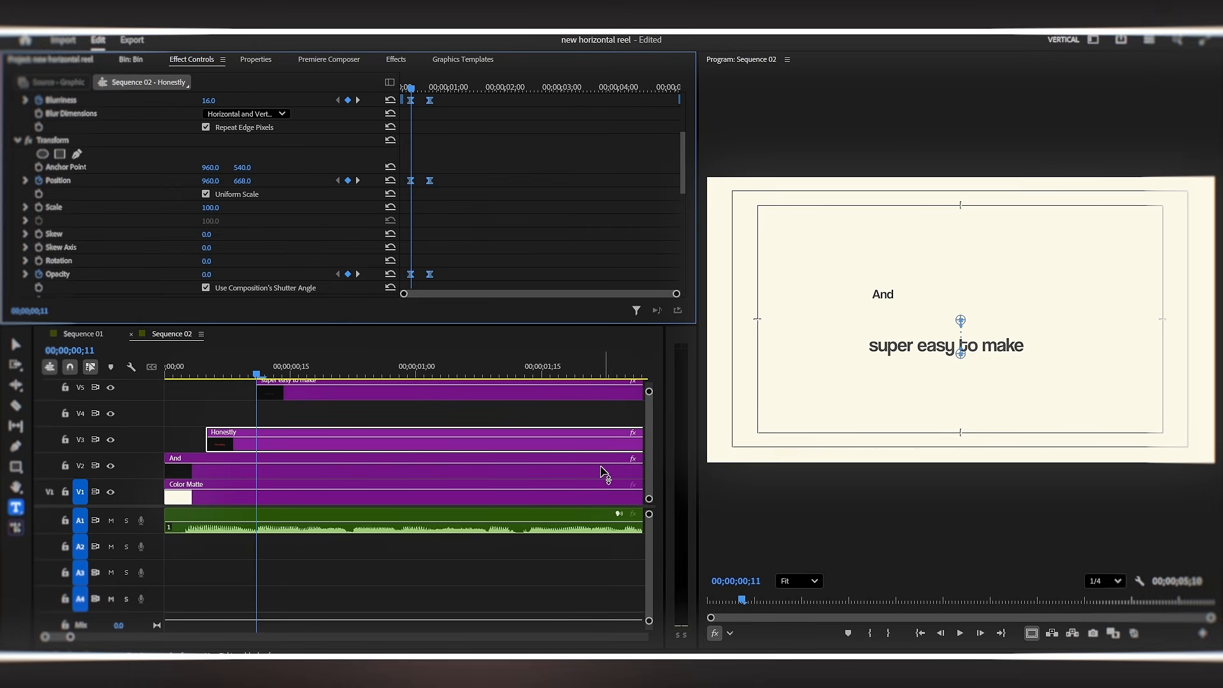
- Shape the "Honestly" clip's Position velocity curve to peak early and move its first Position and Blurriness keyframes to the clip's start
click(453, 237)
click(25, 181)
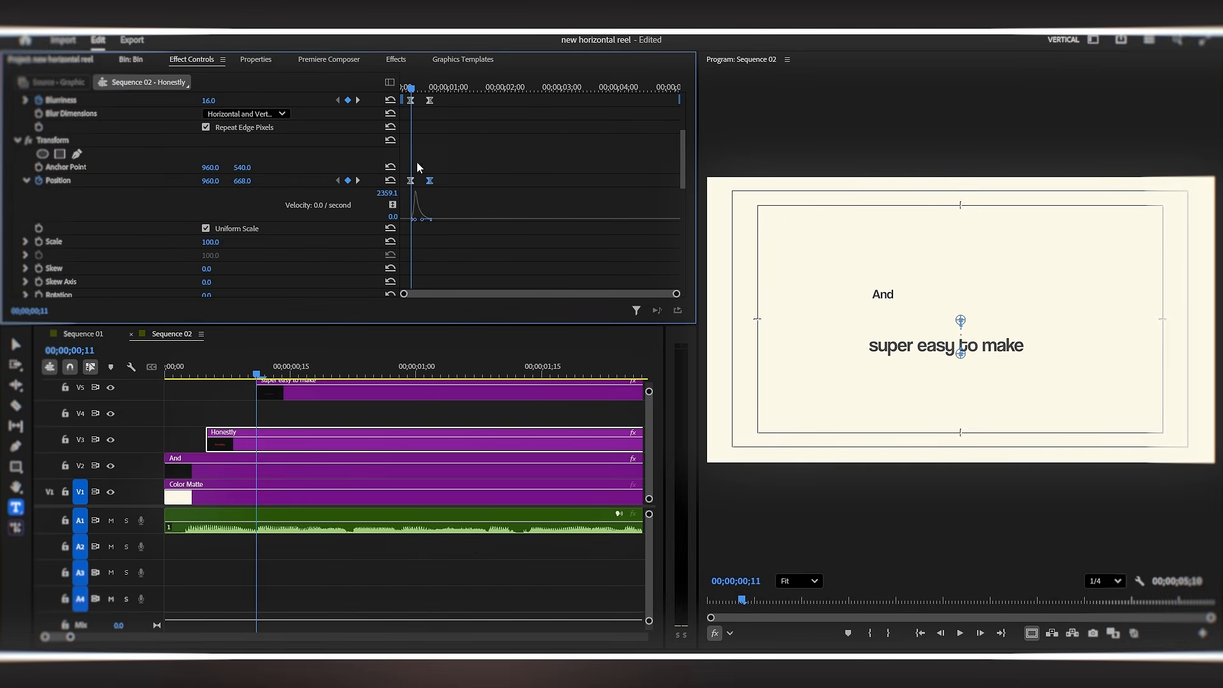
drag(395, 181, 391, 182)
drag(410, 100, 396, 109)
scroll(480, 143, down, 3)
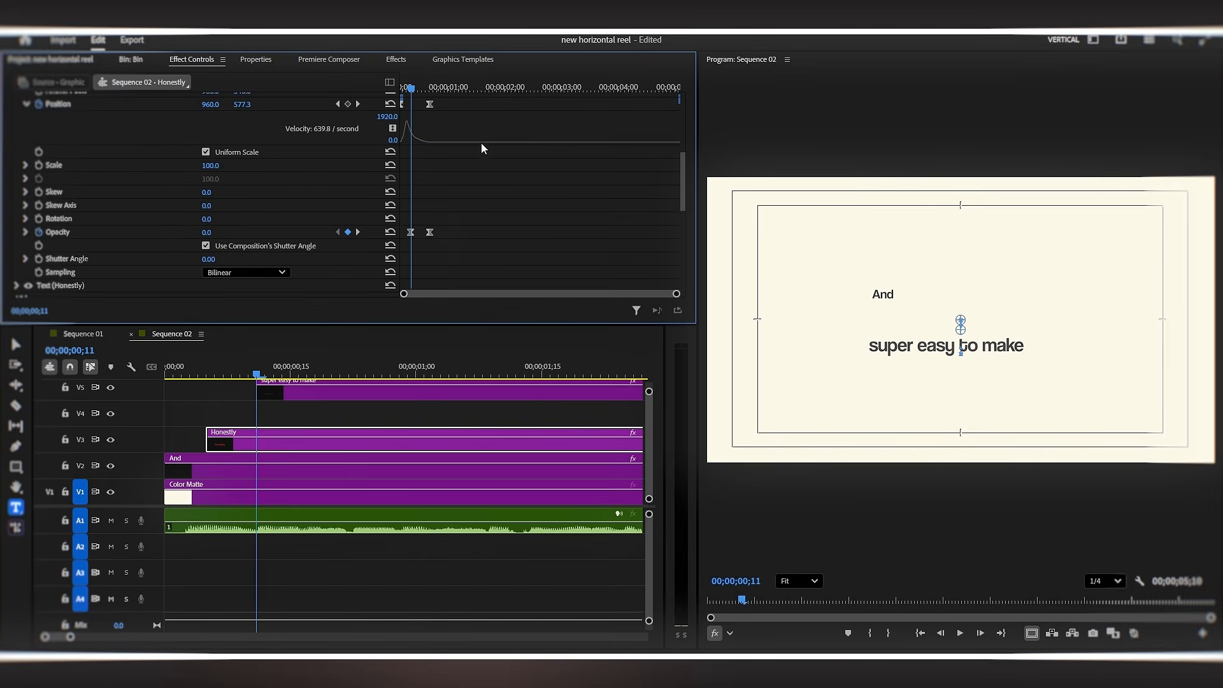
- Shape the "Honestly" clip's Opacity velocity curve to peak early and move its first Opacity keyframe to the clip's start
right_click(428, 233)
click(25, 232)
scroll(426, 274, down, 2)
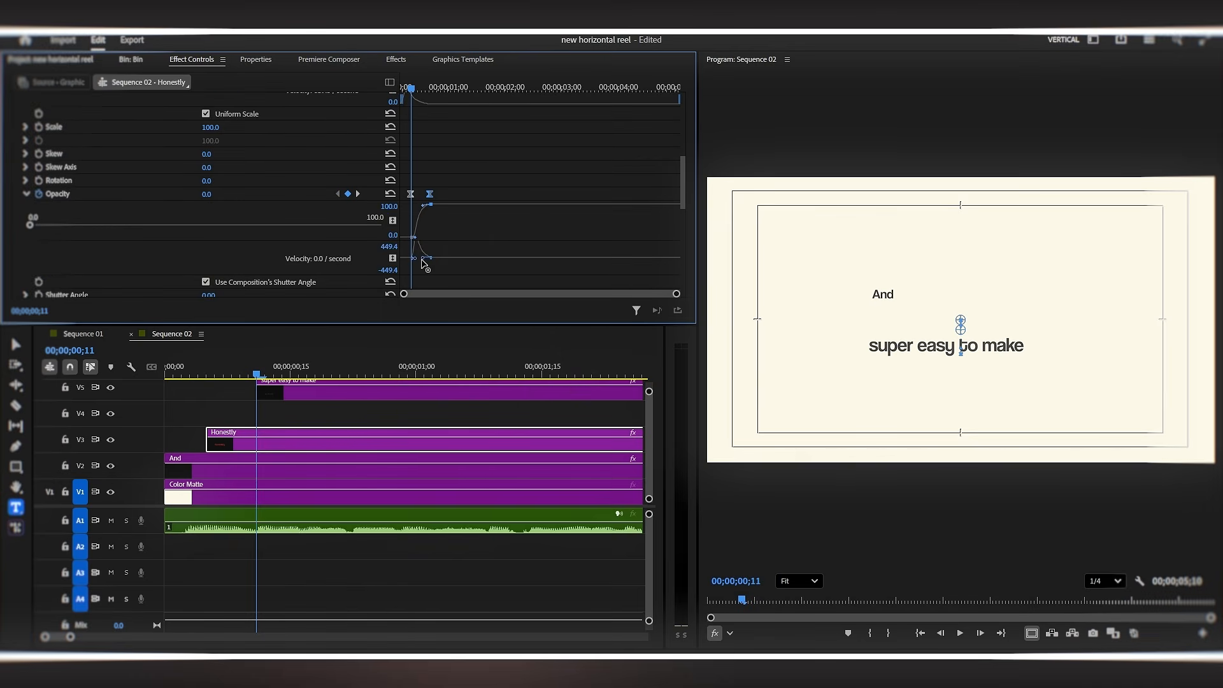
drag(411, 194, 372, 201)
scroll(432, 198, up, 5)
- Move the "Honestly" clip's ending keyframes later, to about 00;00;01;00, and play back the animation from the start
drag(430, 127, 445, 126)
click(167, 374)
key(space)
key(space)
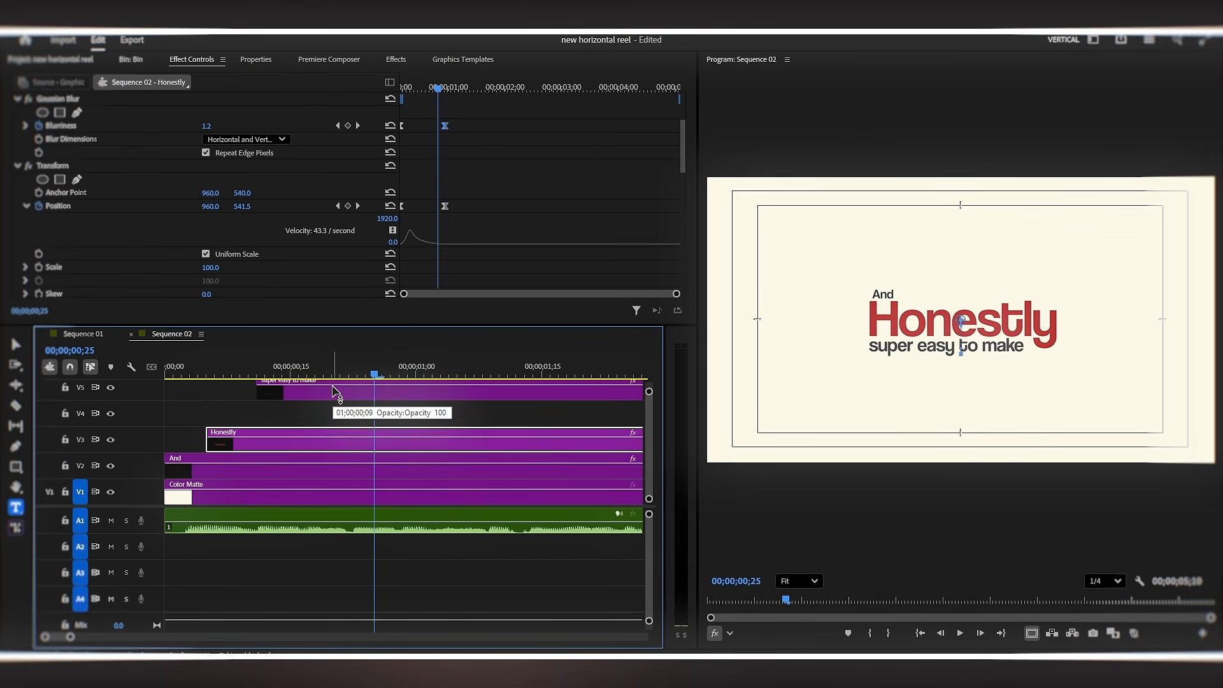
- Move the "super easy to make" clip down to track V4, starting at 00;00;01;05 to match the voice-over
scroll(357, 443, down, 1)
key(space)
key(space)
drag(355, 373, 419, 408)
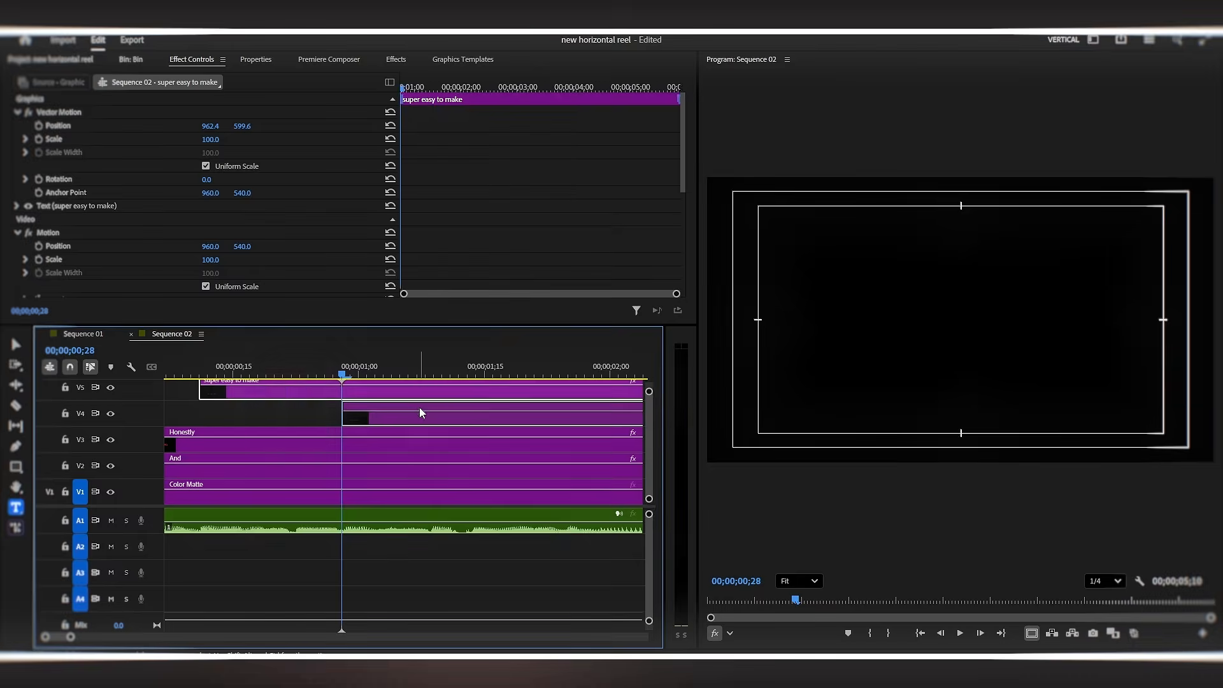
drag(365, 374, 478, 376)
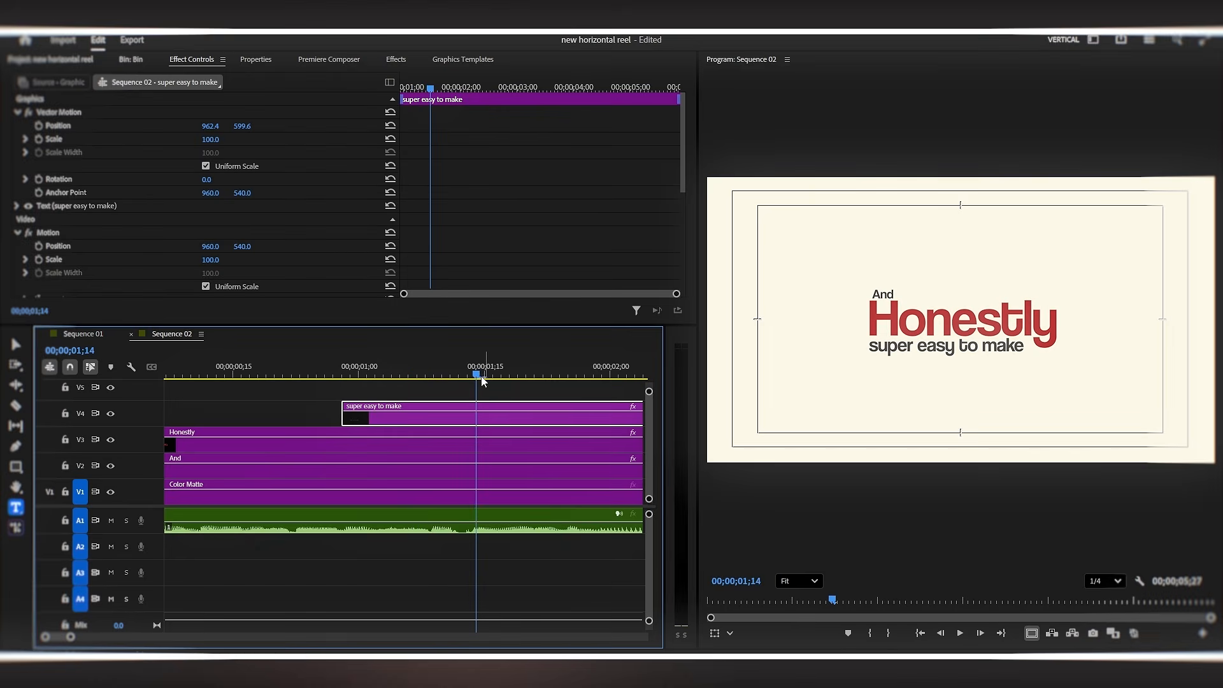
drag(400, 420, 458, 419)
key(space)
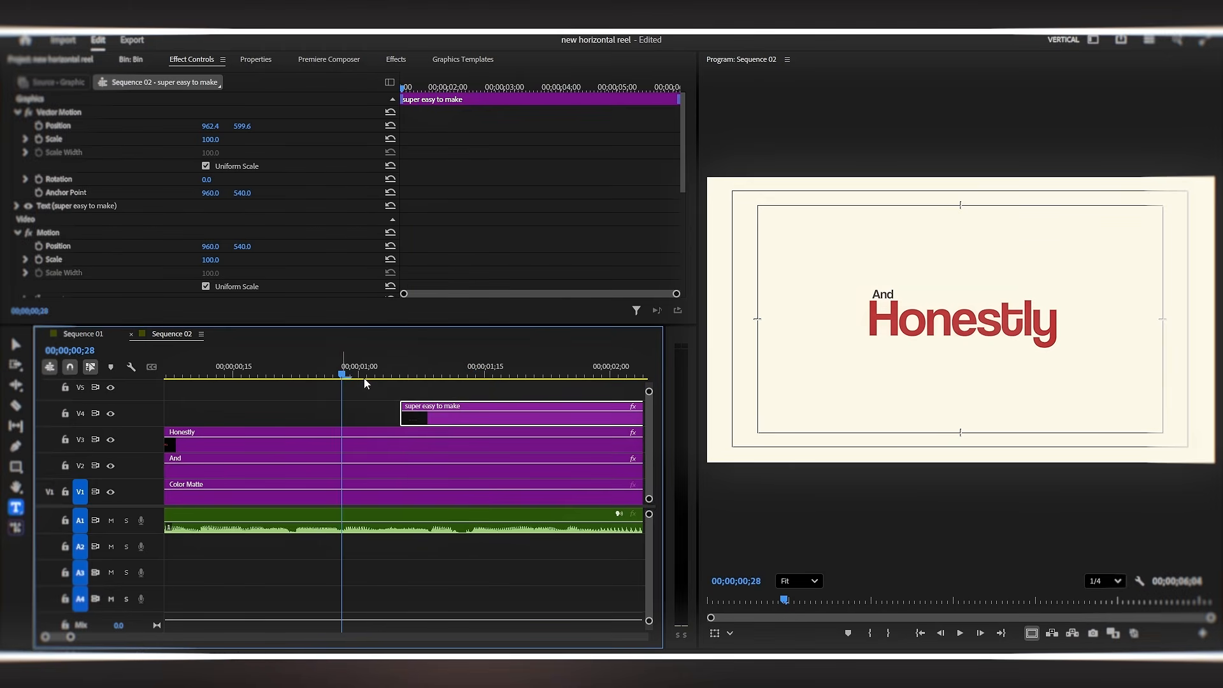
mouse_move(449, 376)
mouse_down()
mouse_move(487, 375)
mouse_move(470, 377)
mouse_up()
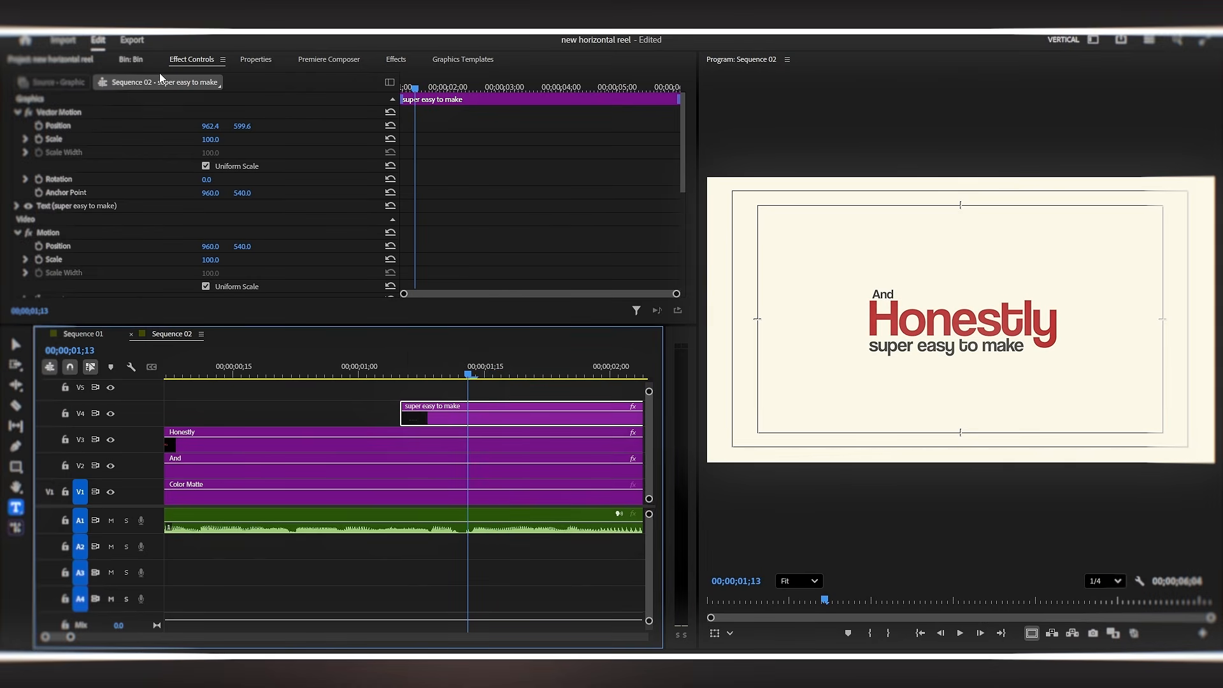
- Search the effects for "crop" and apply the Transform group's Crop effect to the "super easy to make" clip
scroll(144, 136, down, 5)
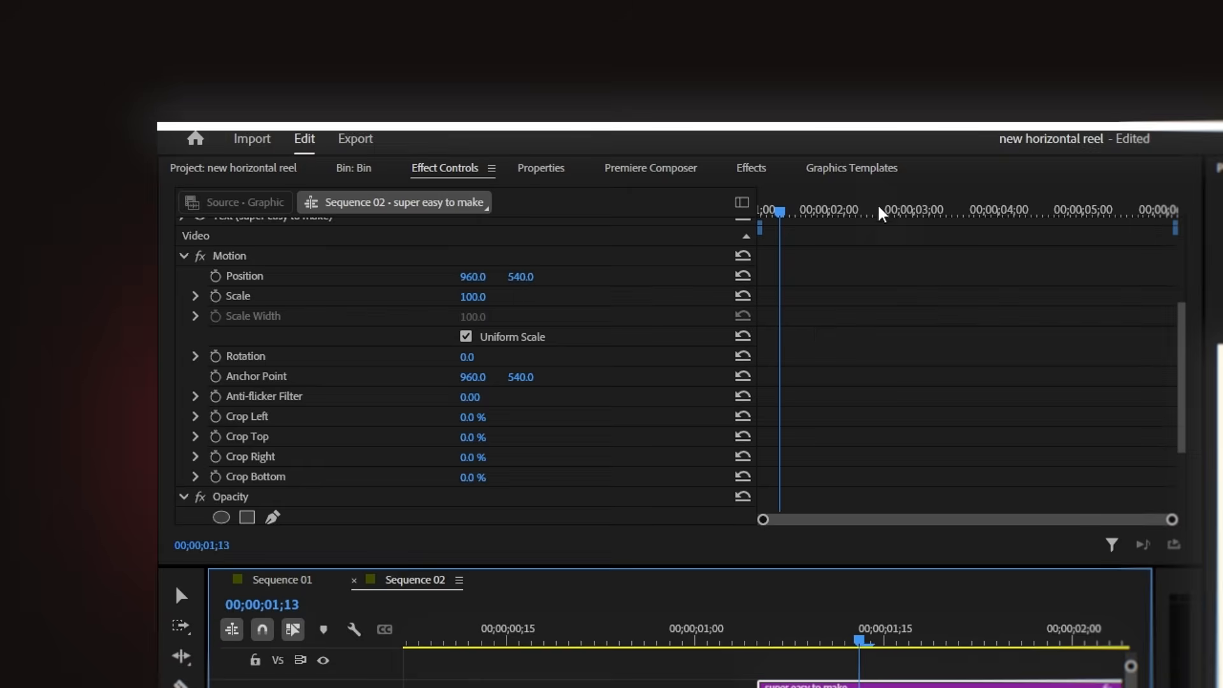
click(742, 169)
double_click(274, 198)
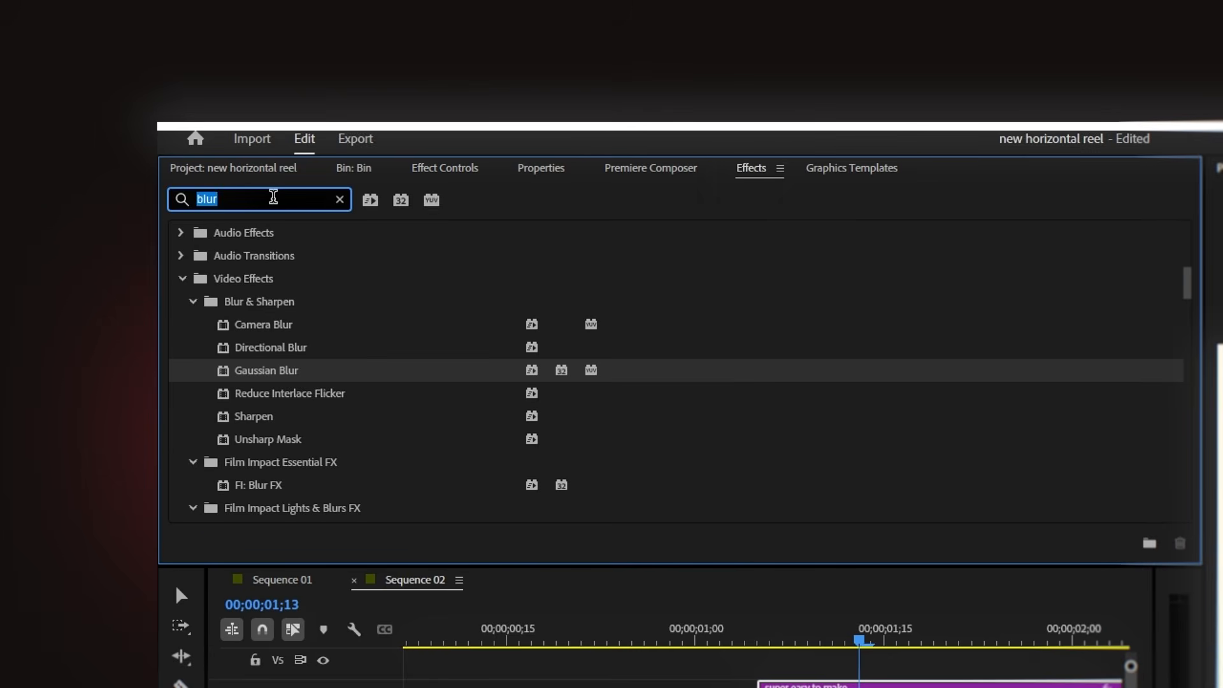
text(crop)
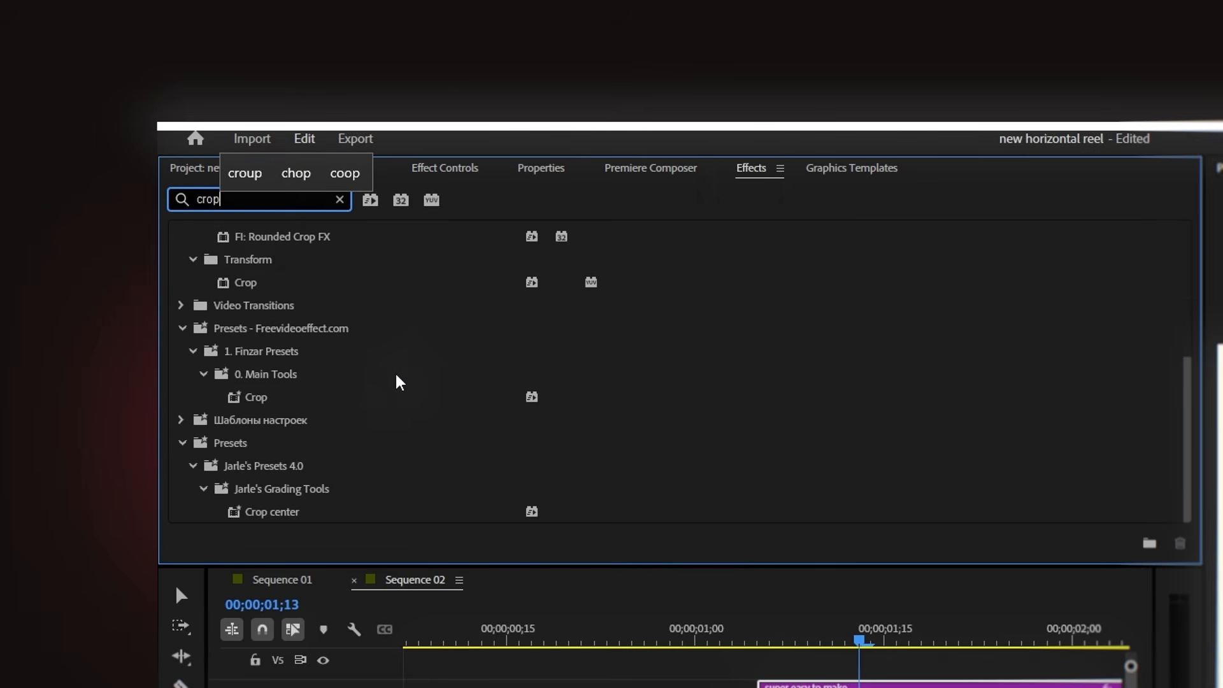
click(244, 283)
drag(300, 290, 800, 687)
click(430, 161)
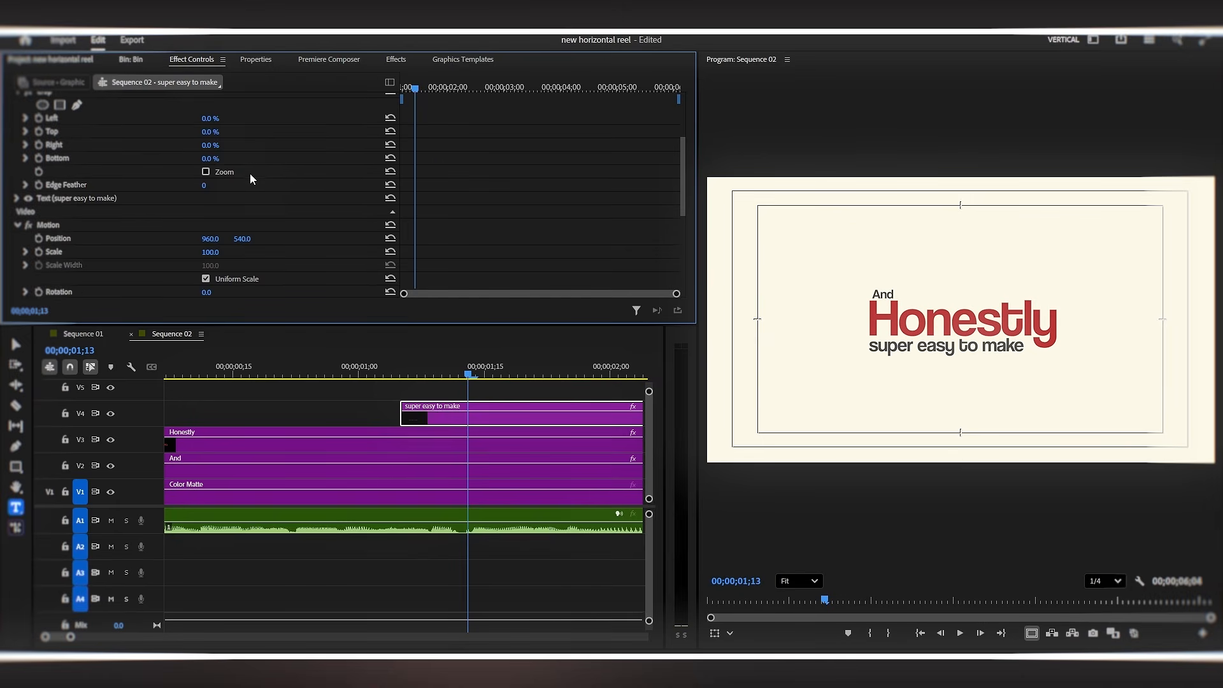
scroll(251, 175, up, 3)
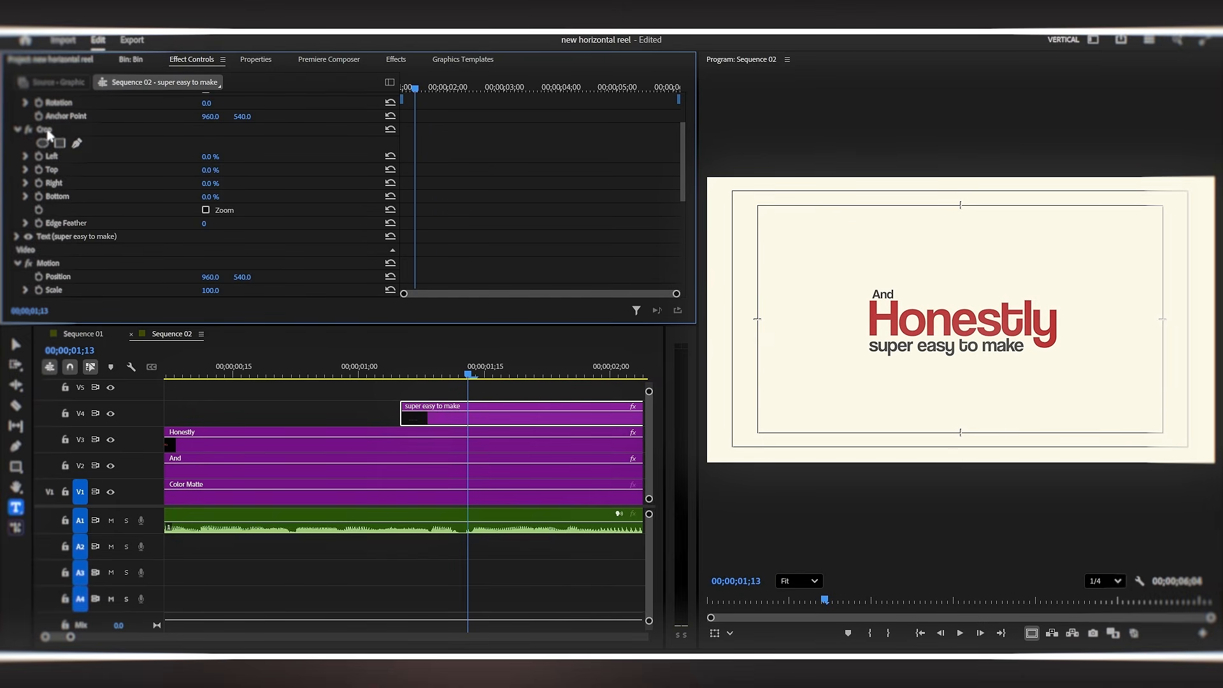
- Cut the "super easy to make" clip at 00;00;01;13, where the spoken "super" ends
click(363, 404)
click(437, 406)
drag(443, 375, 468, 379)
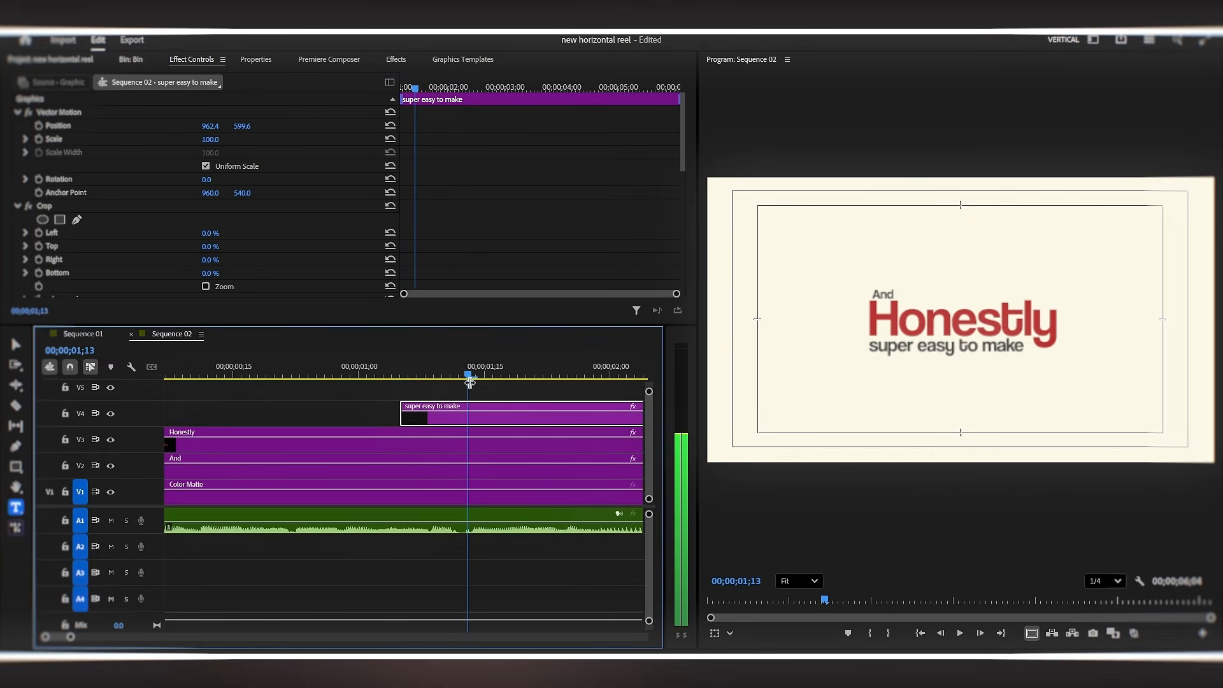
key(ctrl+k)
- Listen on and cut the remaining "super easy to make" clip at 00;00;01;25, where the spoken "easy" ends
scroll(476, 415, right, 3)
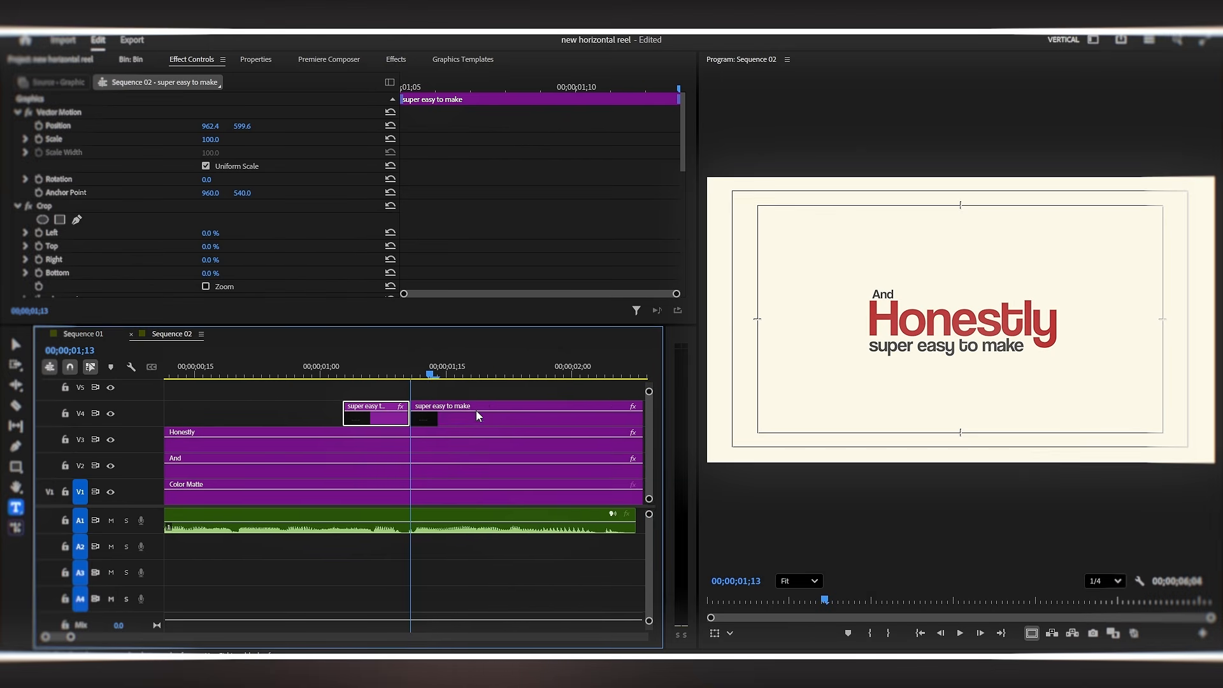
key(space)
key(space)
drag(444, 372, 472, 374)
click(463, 407)
key(ctrl+k)
- Cut the last "super easy to make" piece at 00;00;01;28, where the spoken "to" ends
scroll(468, 415, right, 3)
key(Right)
key(Right)
key(Right)
key(Right)
drag(303, 367, 343, 393)
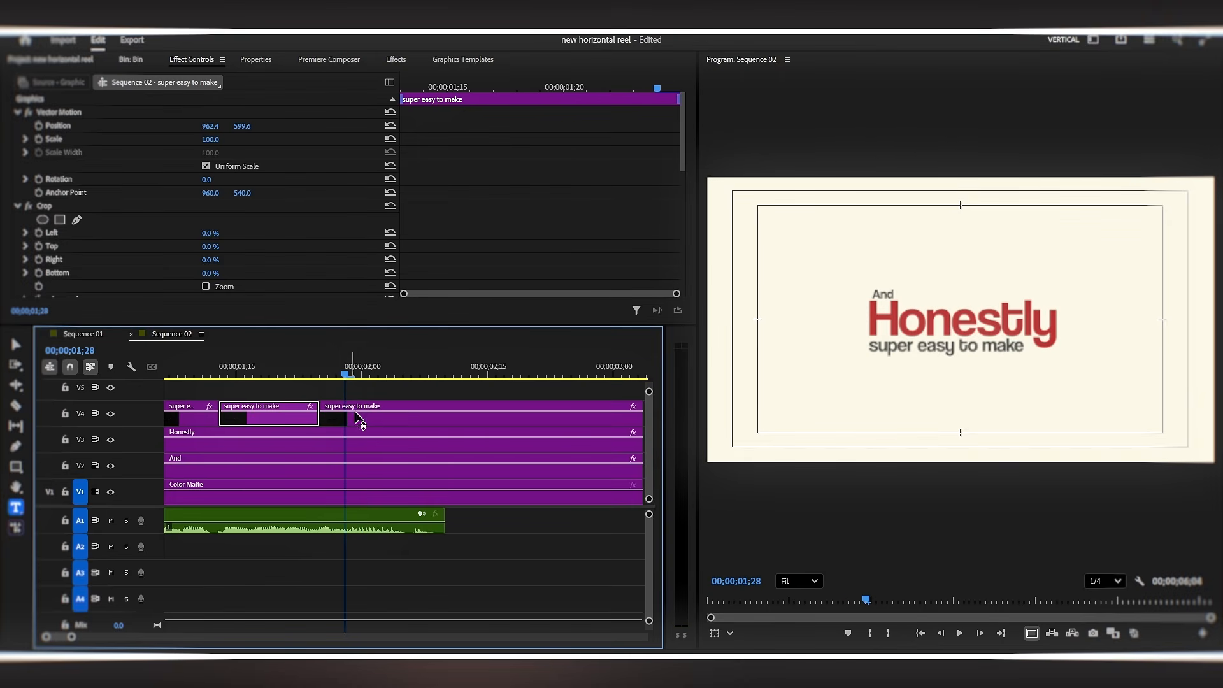
click(333, 412)
key(ctrl+k)
- Cut the text clips on V2, V3 and V4 at the voice-over's end, 00;00;02;10, and delete the parts after it
key(Right)
key(Right)
key(Right)
key(Right)
key(Right)
key(Right)
key(Right)
key(Right)
key(Right)
key(Right)
key(Right)
key(Right)
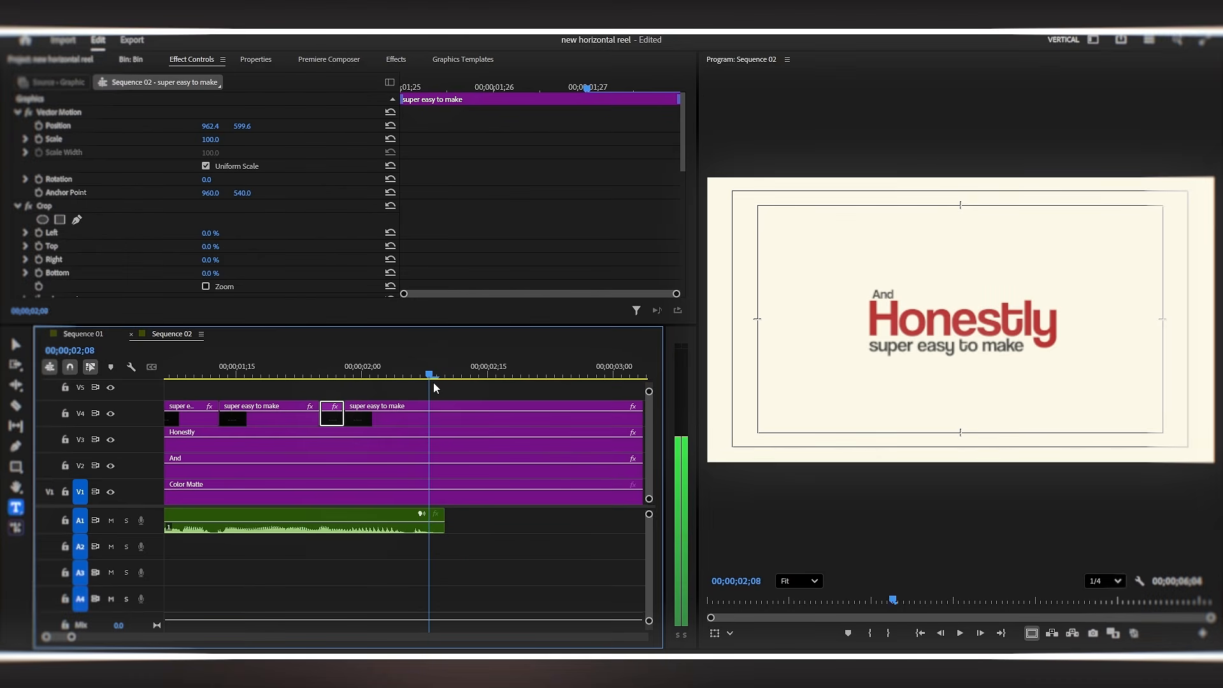
drag(468, 391, 456, 475)
key(ctrl+k)
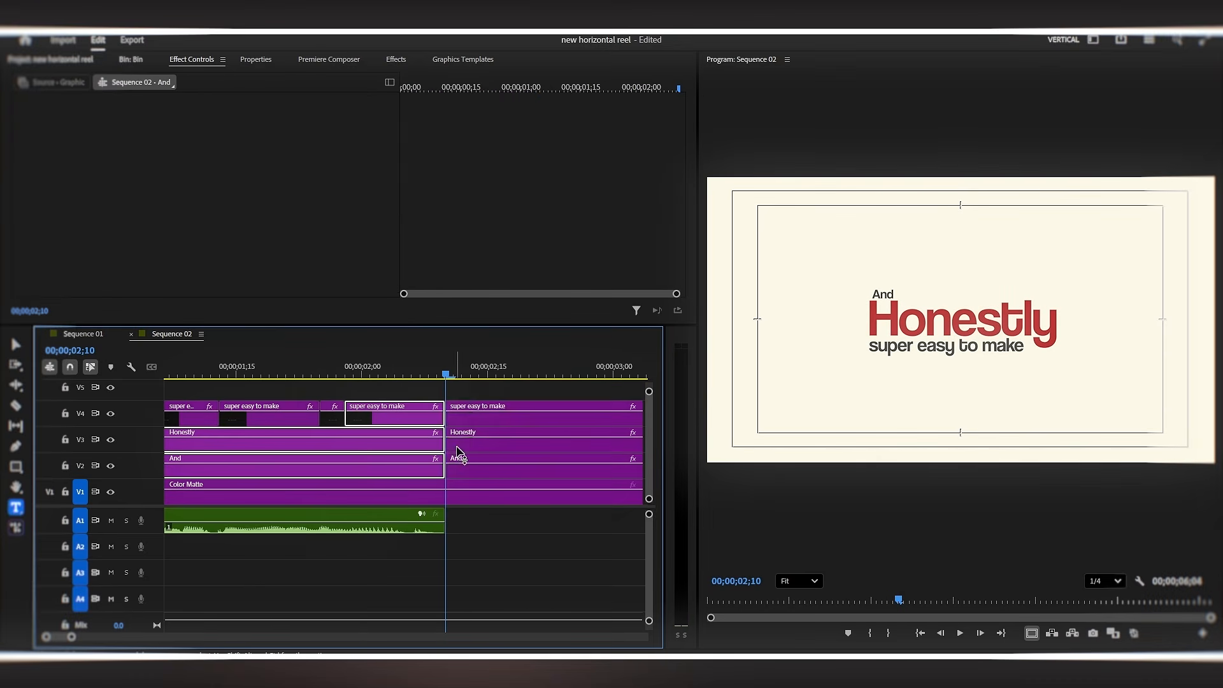
drag(461, 393, 478, 471)
key(Delete)
- Crop the first "super easy to make" piece by 58.7% on its right side so that only "super" shows
scroll(472, 460, up, 5)
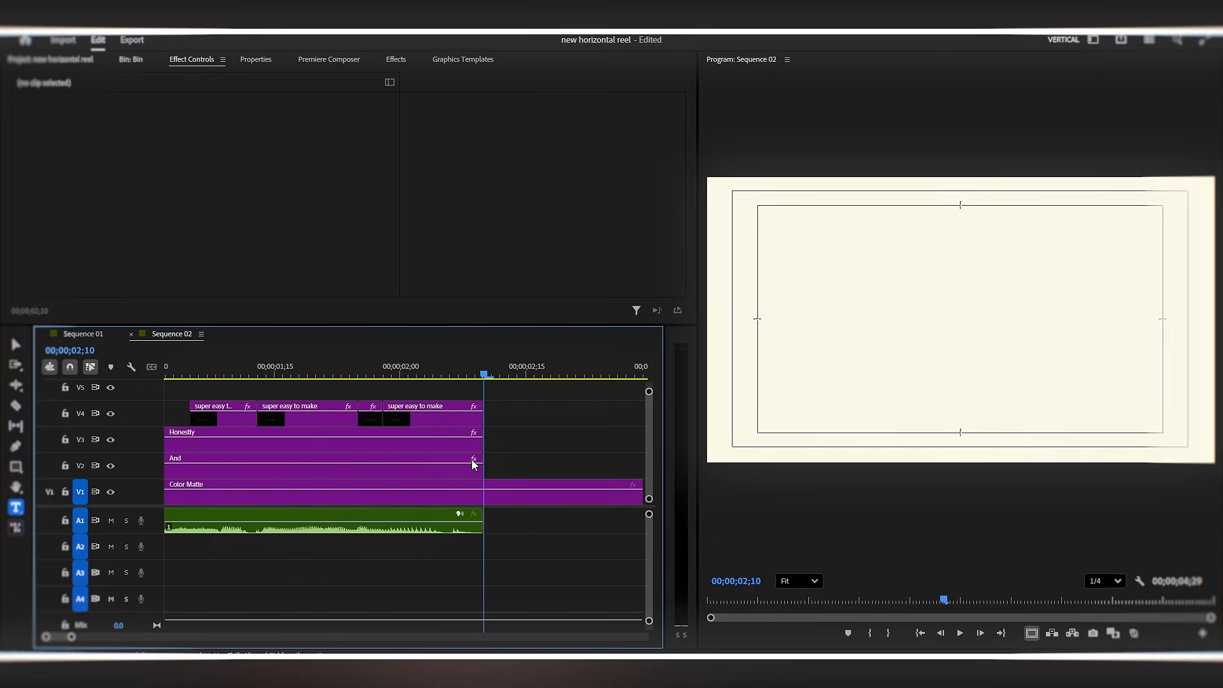
click(374, 385)
drag(374, 388, 362, 396)
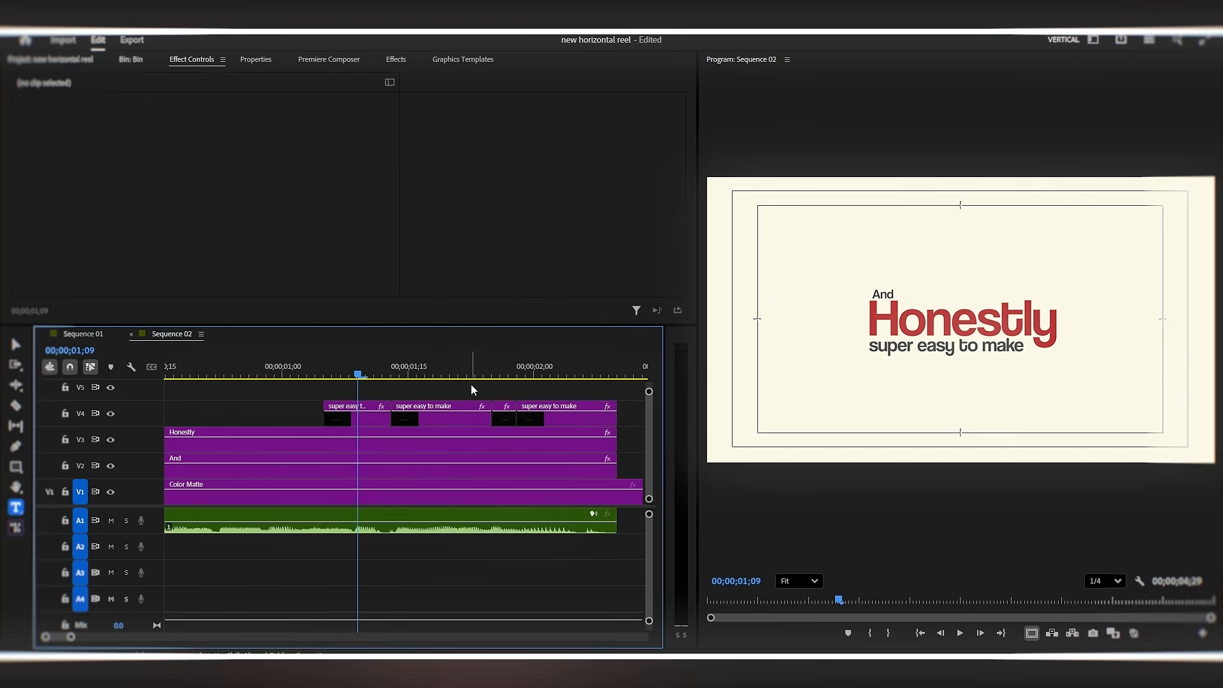
click(376, 419)
scroll(162, 194, down, 1)
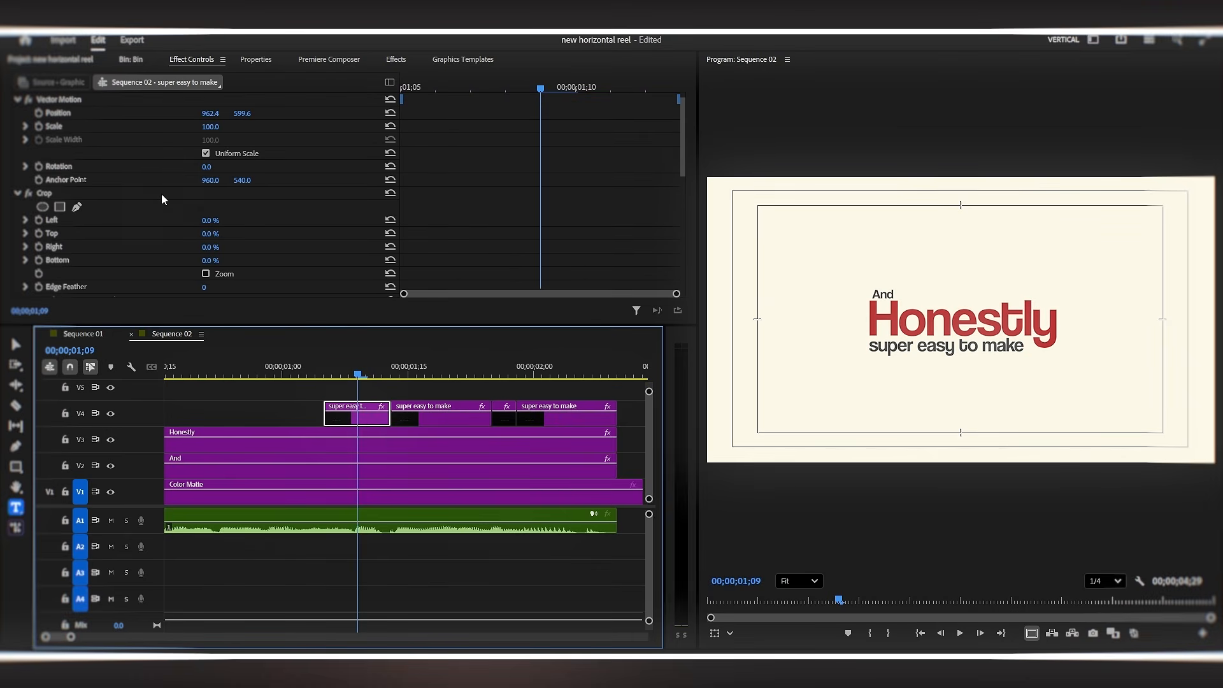
click(59, 189)
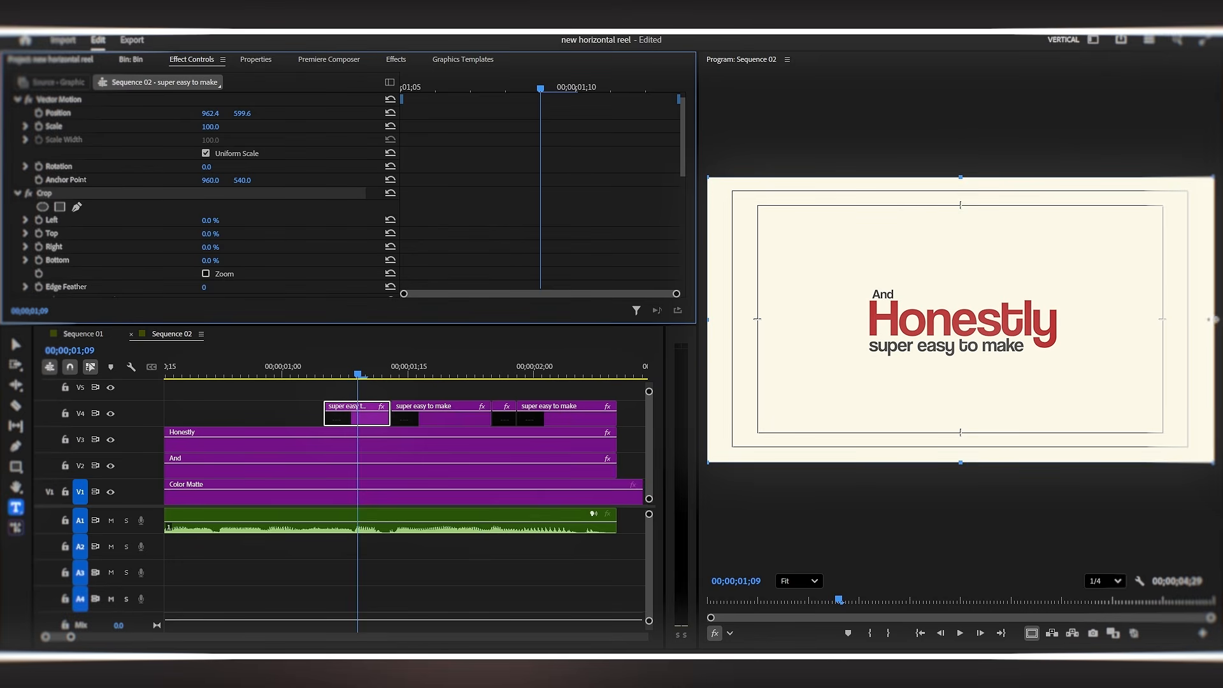
drag(1207, 323, 918, 368)
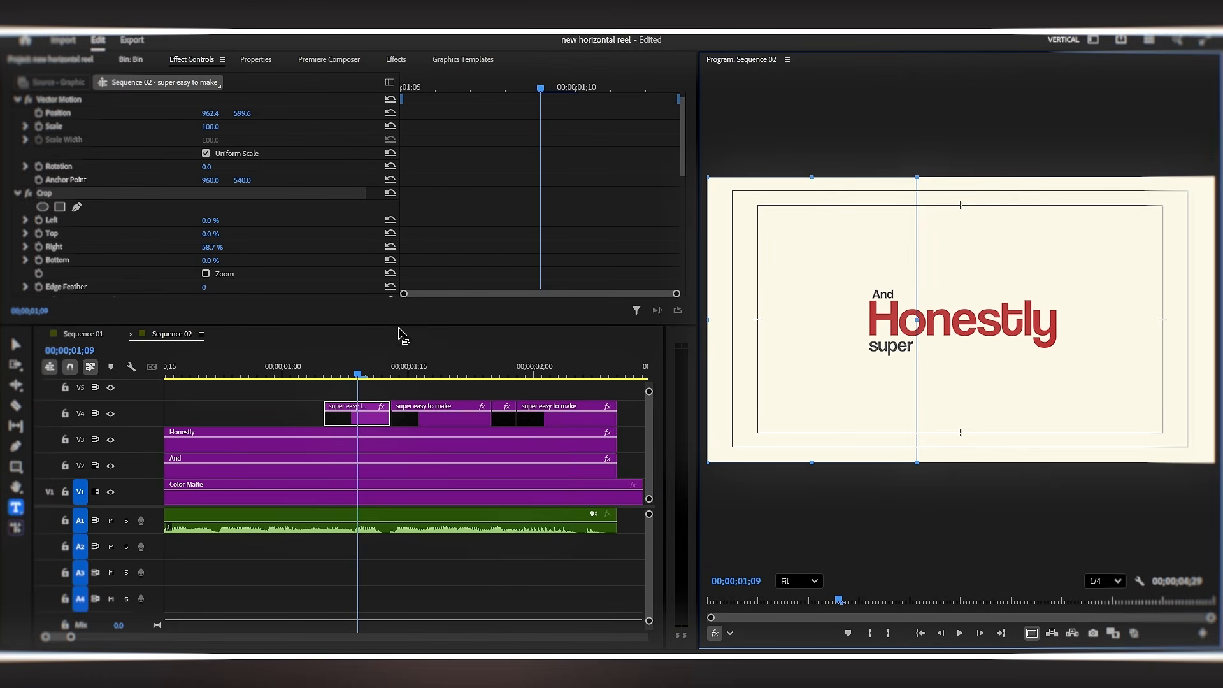
- Crop the second "super easy to make" piece by 50.4% on its right side so that only "super easy" shows
click(403, 373)
click(430, 422)
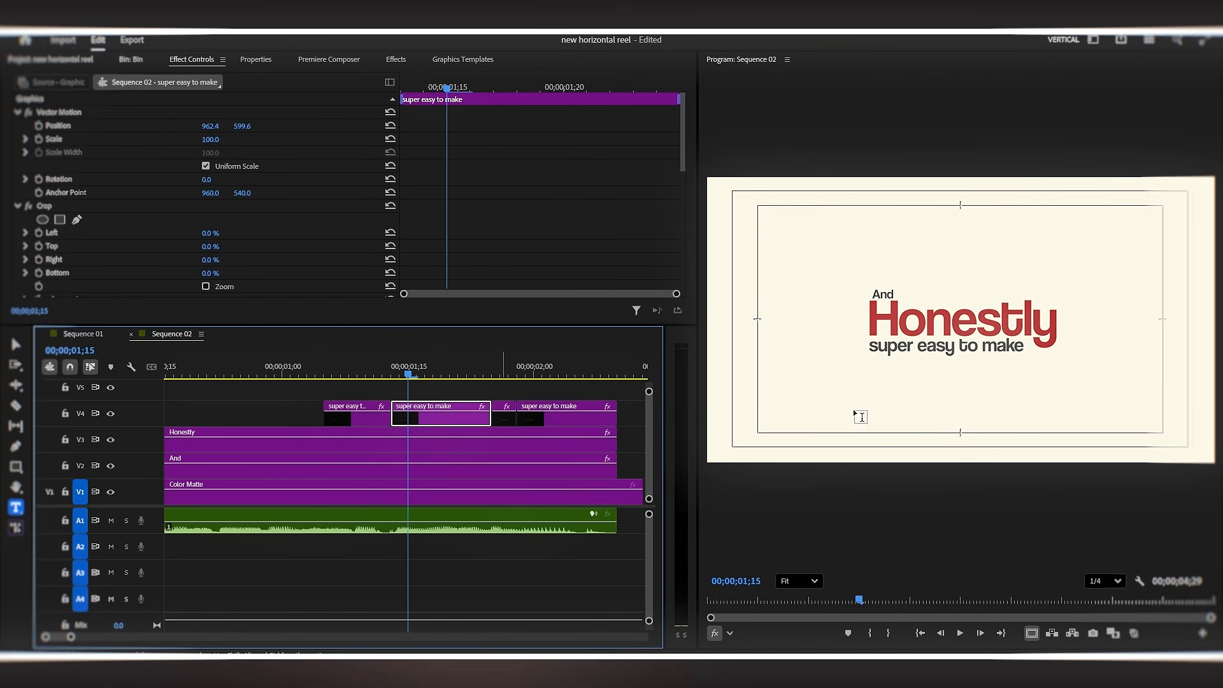
click(61, 204)
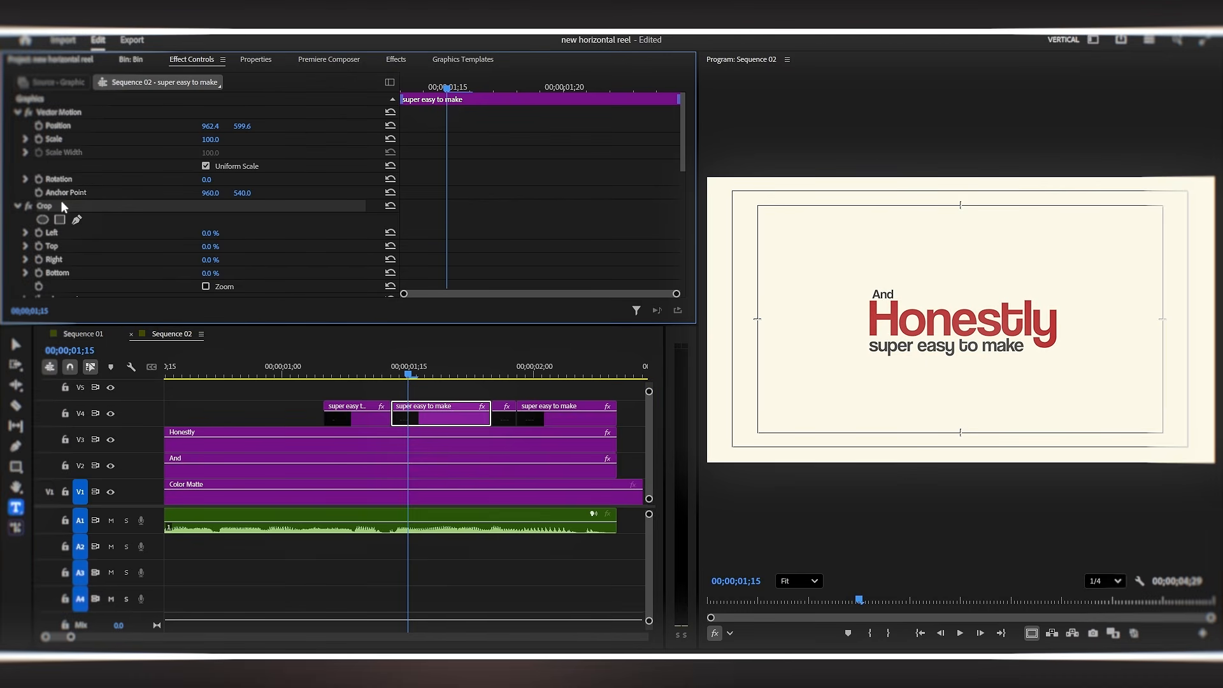
drag(1211, 323, 958, 366)
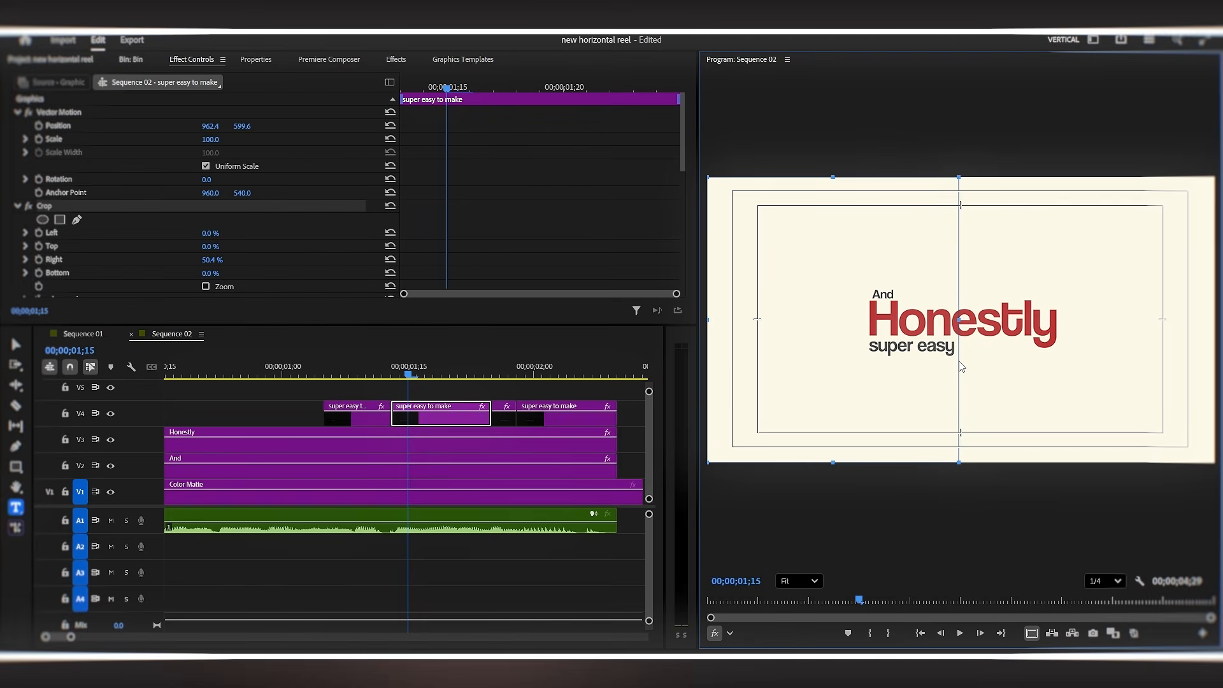
- Crop the right side of the short third "super easy to make" piece so that only "super easy to" shows
click(502, 376)
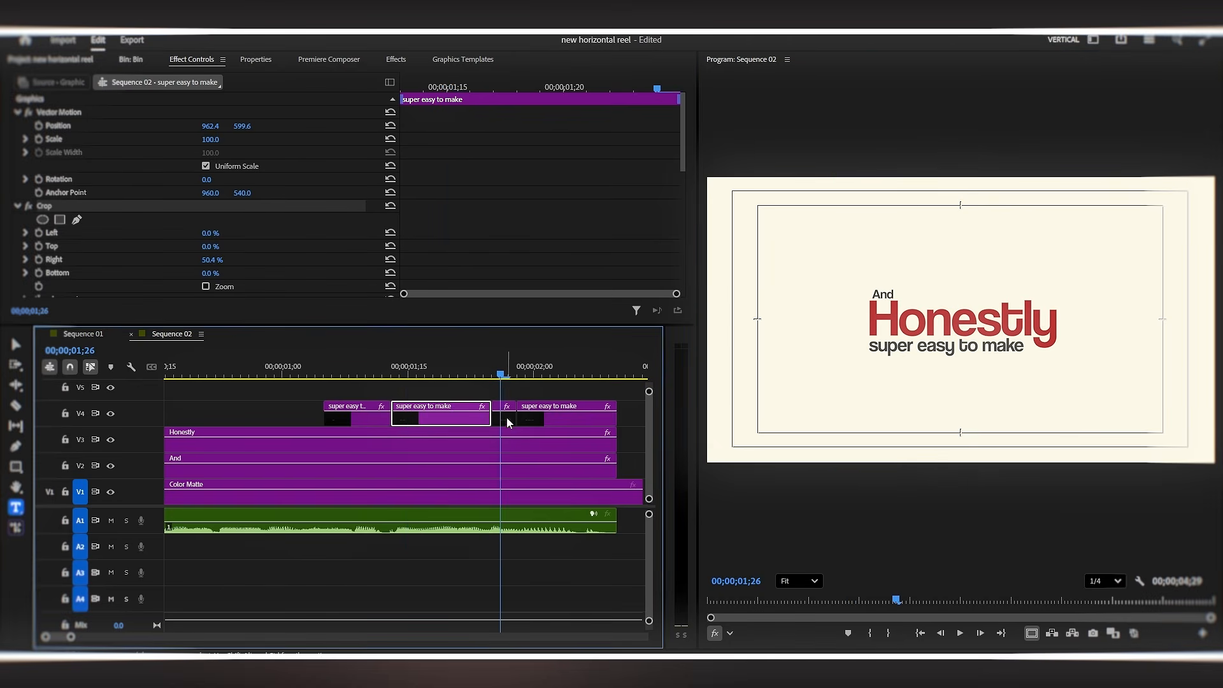
click(506, 416)
drag(1213, 319, 983, 349)
- Remove the Crop effect from the last "super easy to make" piece so that the whole phrase shows
click(575, 374)
click(574, 415)
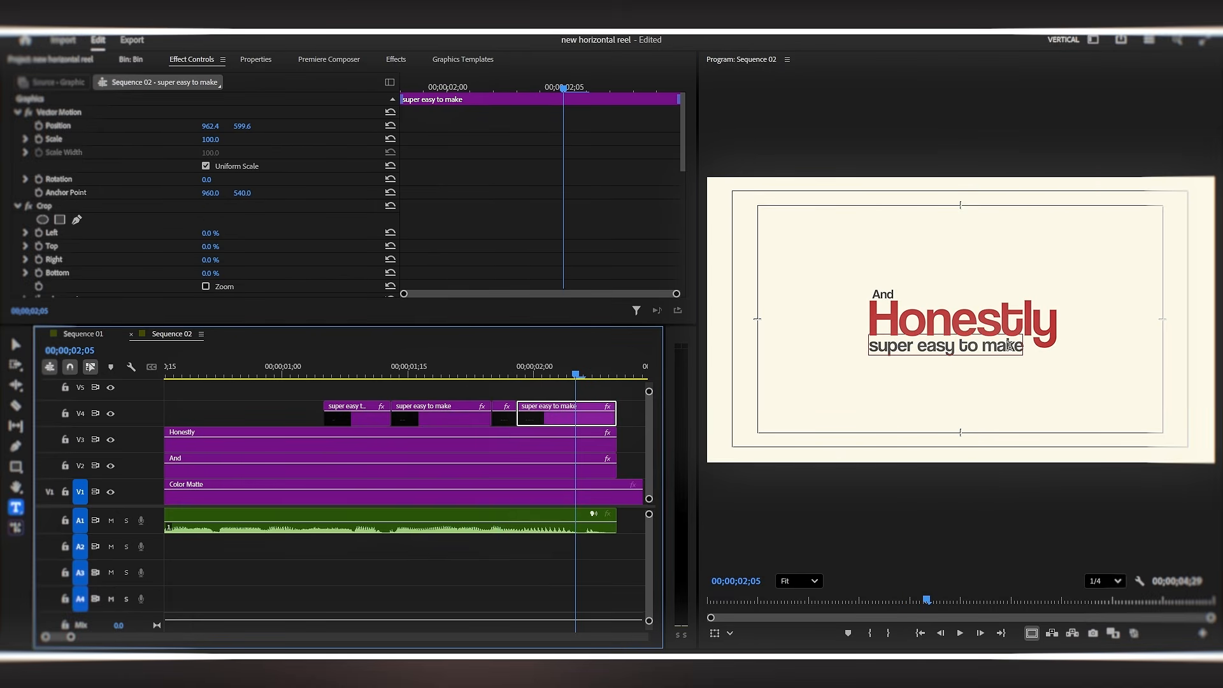
click(124, 206)
key(Delete)
- Play back the sequence from its start to check the word-by-word reveal against the voice-over
drag(534, 364, 114, 400)
click(336, 408)
key(space)
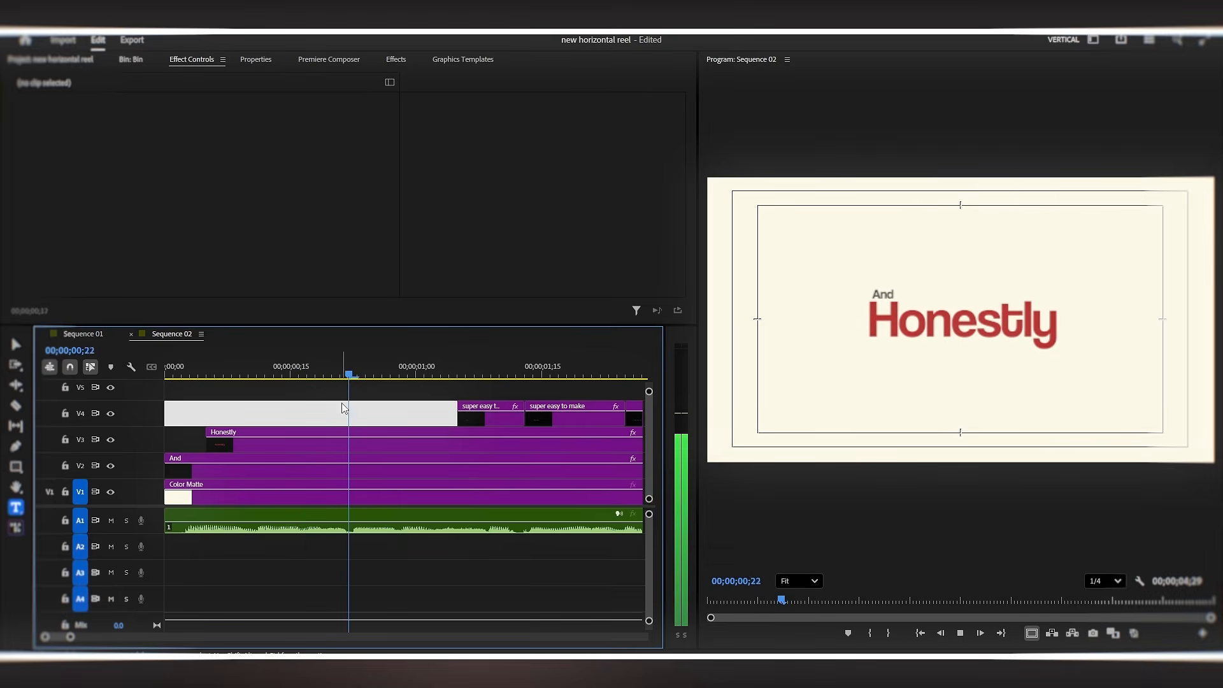
key(space)
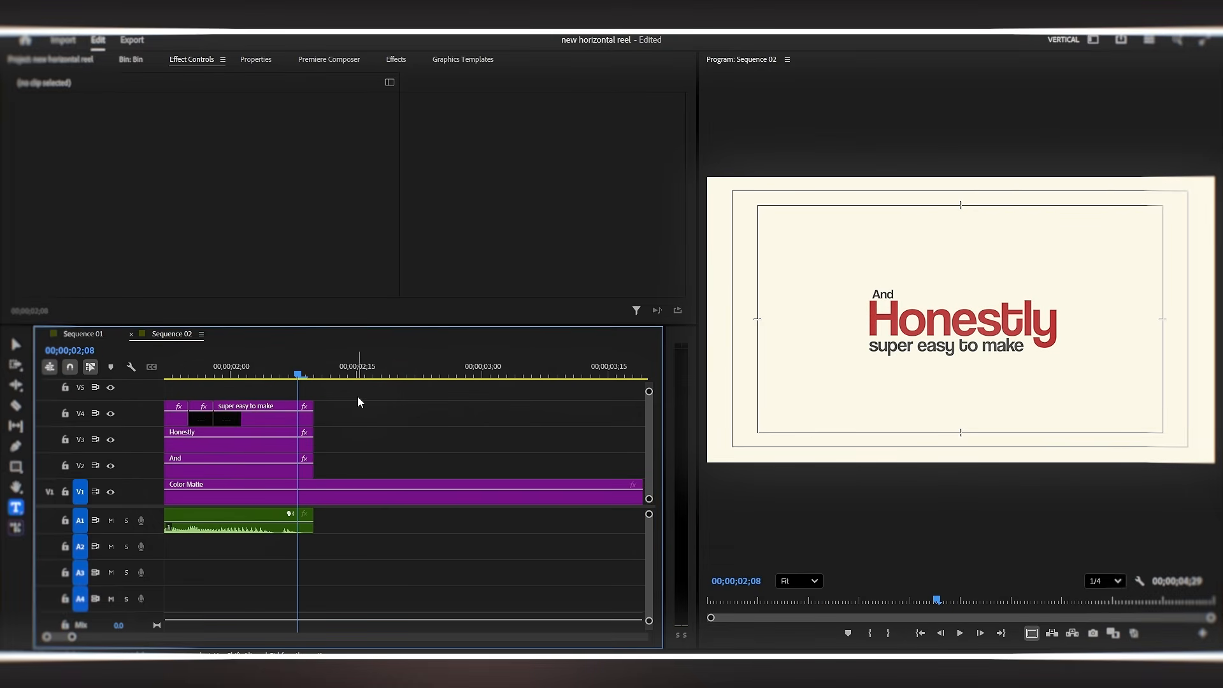